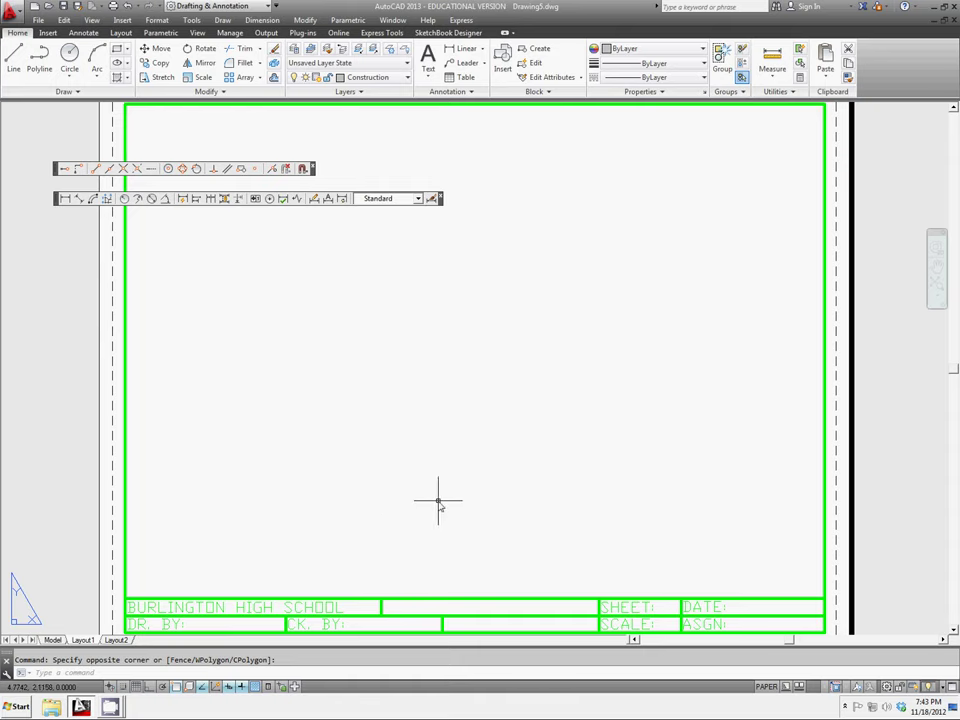
- Switch from the layout to model space and make Construction the current layer
{"action": "left_click", "coordinate": [786, 687]}
{"action": "left_click", "coordinate": [380, 605]}
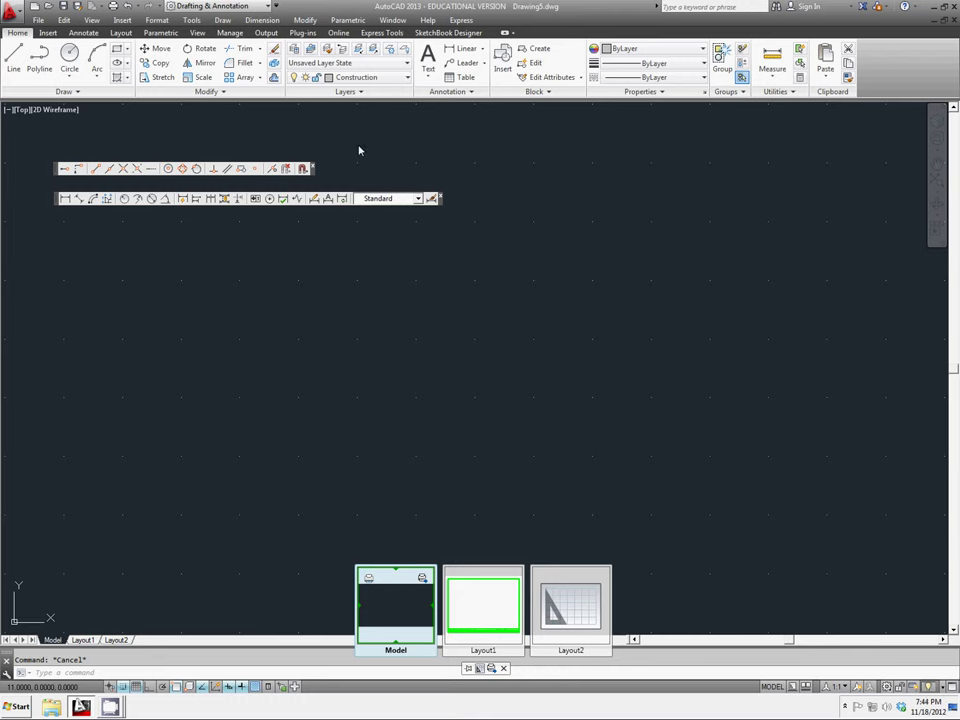
{"action": "left_click", "coordinate": [384, 78]}
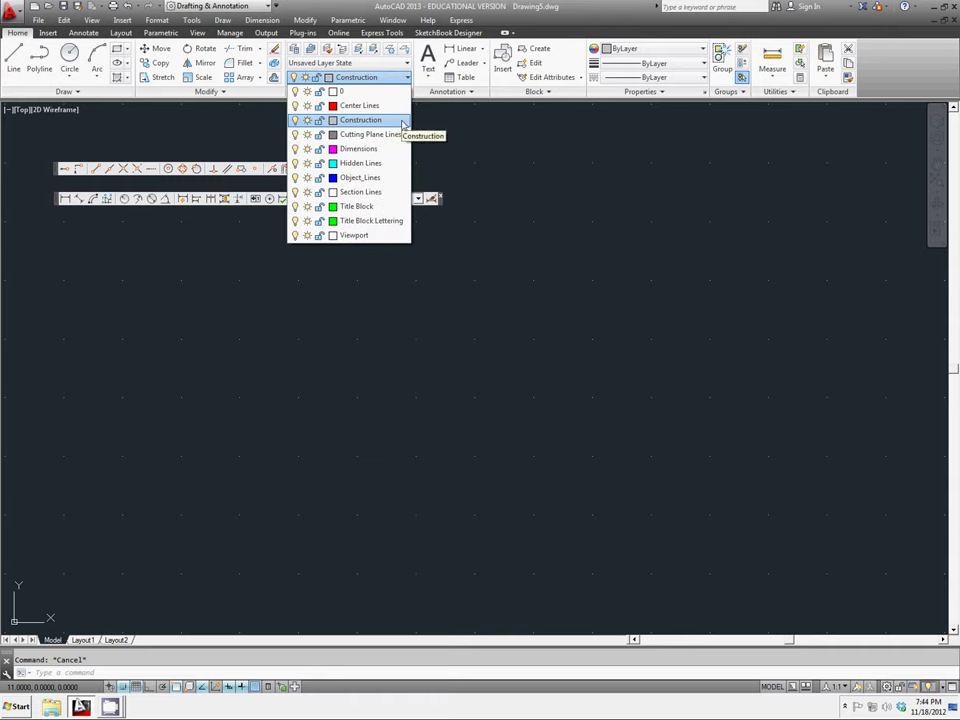
{"action": "left_click", "coordinate": [403, 121]}
- Draw one horizontal and one vertical construction line through the point 5,4.5
{"action": "left_click", "coordinate": [80, 92]}
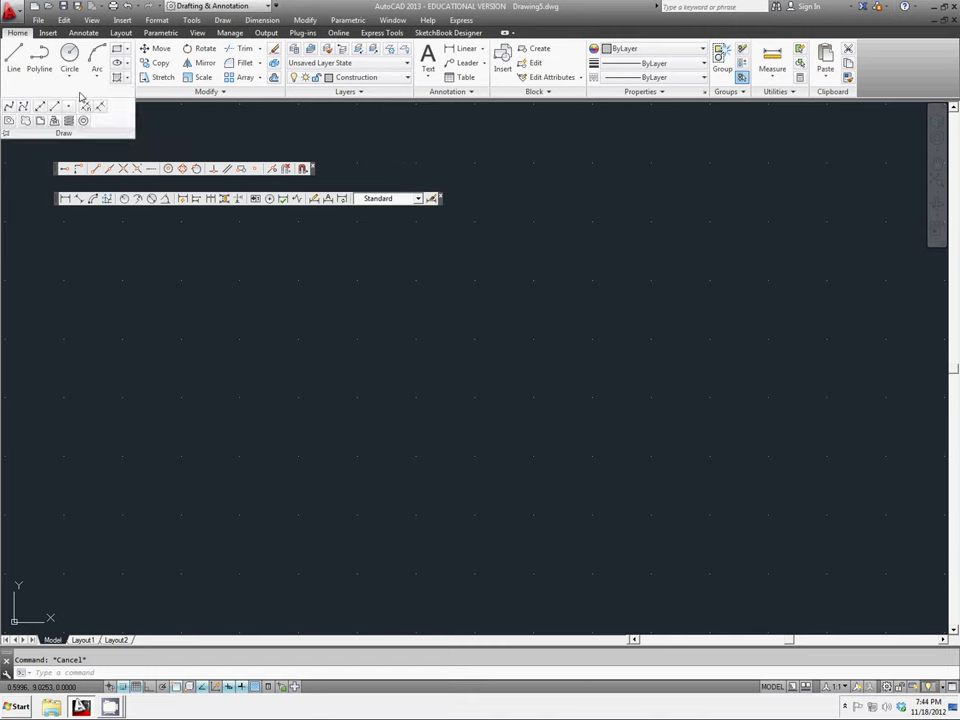
{"action": "left_click", "coordinate": [40, 105]}
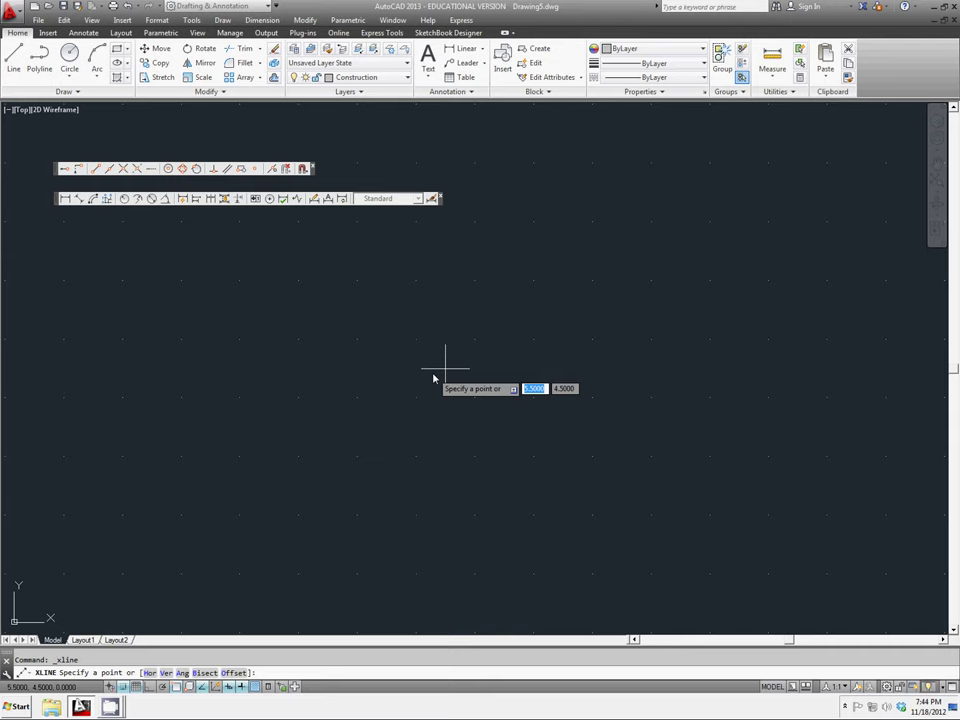
{"action": "type", "text": "5"}
{"action": "key", "text": "Tab"}
{"action": "type", "text": "4.5"}
{"action": "key", "text": "Return"}
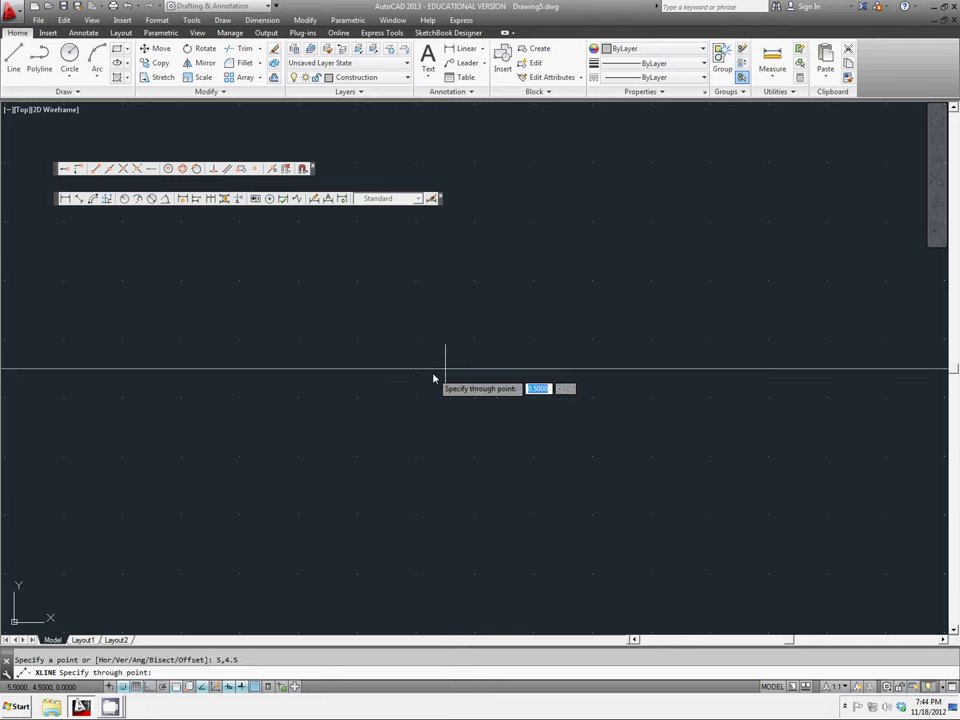
{"action": "left_click", "coordinate": [440, 377]}
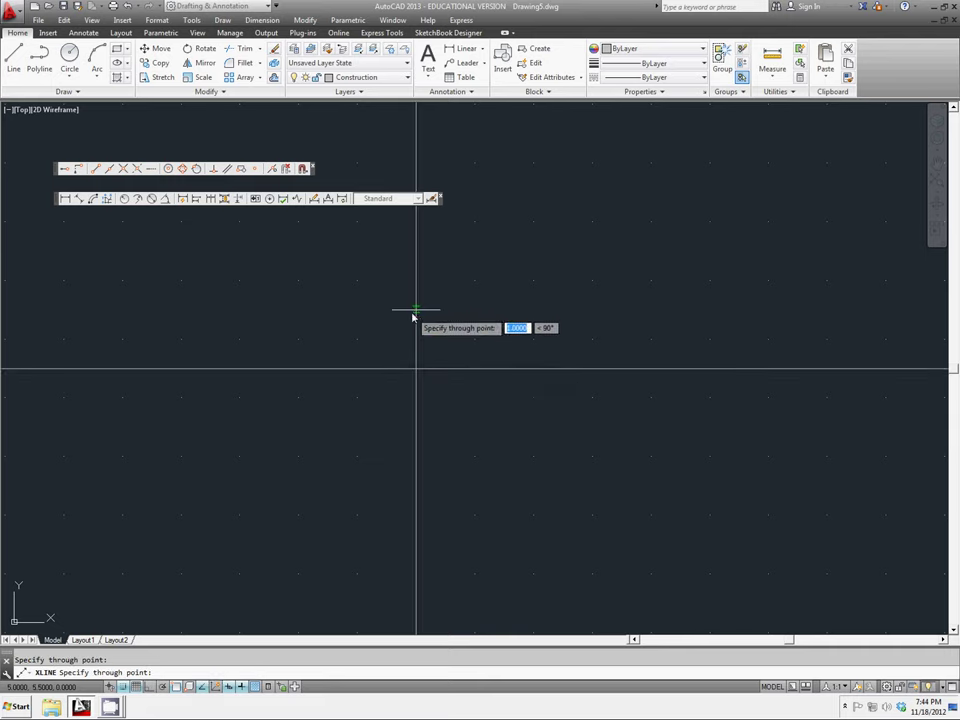
{"action": "left_click", "coordinate": [415, 318]}
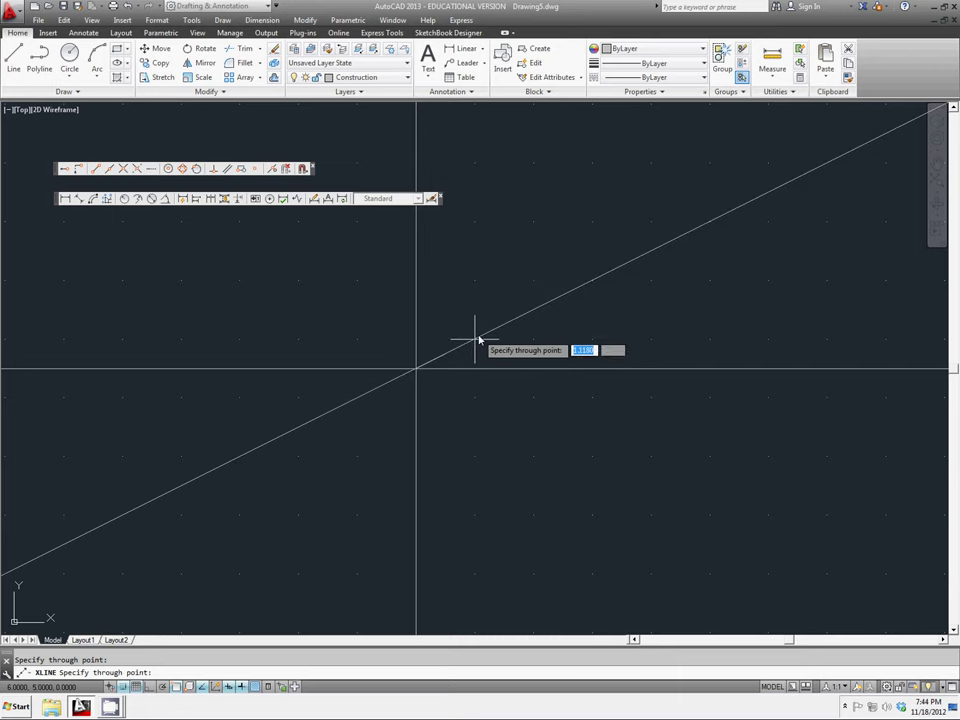
- Add a construction line at 30 degrees through the same point and end the command
{"action": "key", "text": "Tab"}
{"action": "type", "text": "30"}
{"action": "key", "text": "Return"}
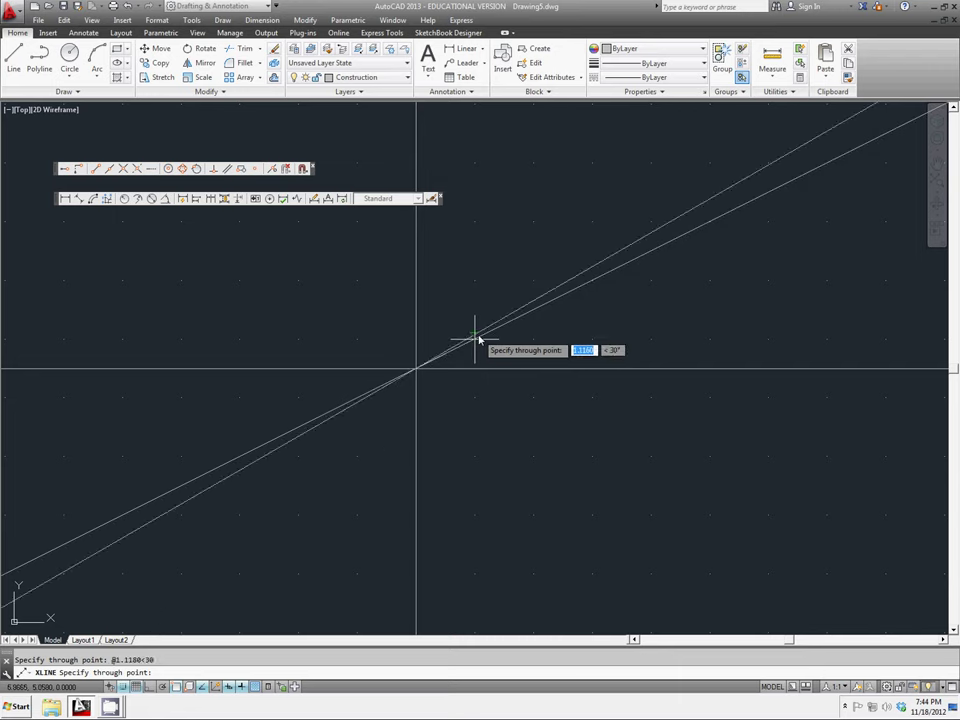
{"action": "key", "text": "Escape"}
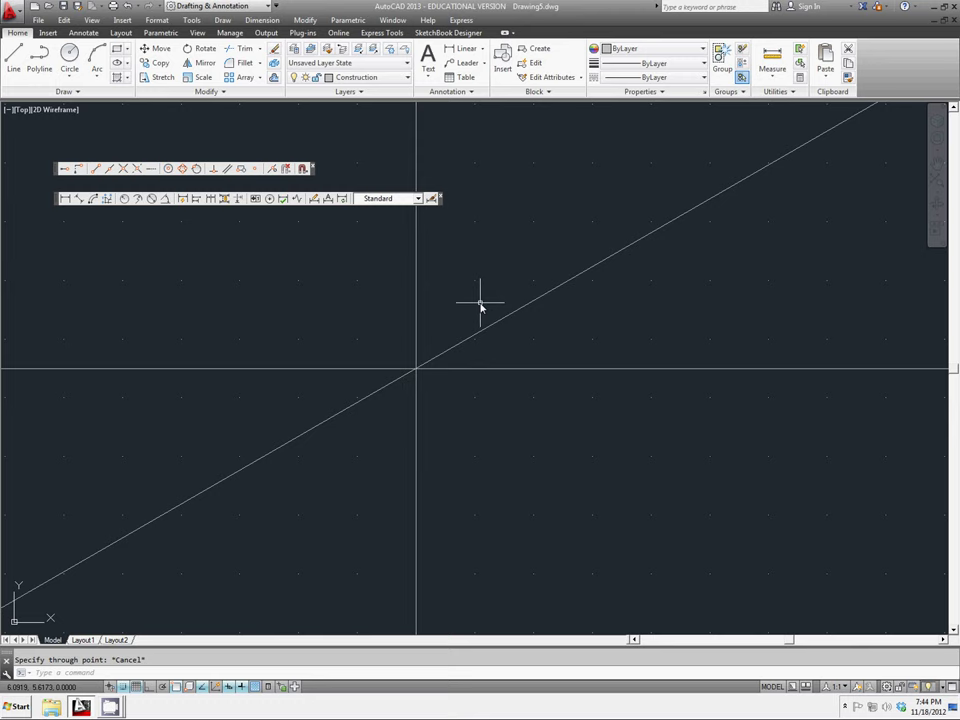
- Draw two concentric construction circles of radius 0.75 and 1.25 centred on the intersection of the construction lines
{"action": "left_click", "coordinate": [70, 57]}
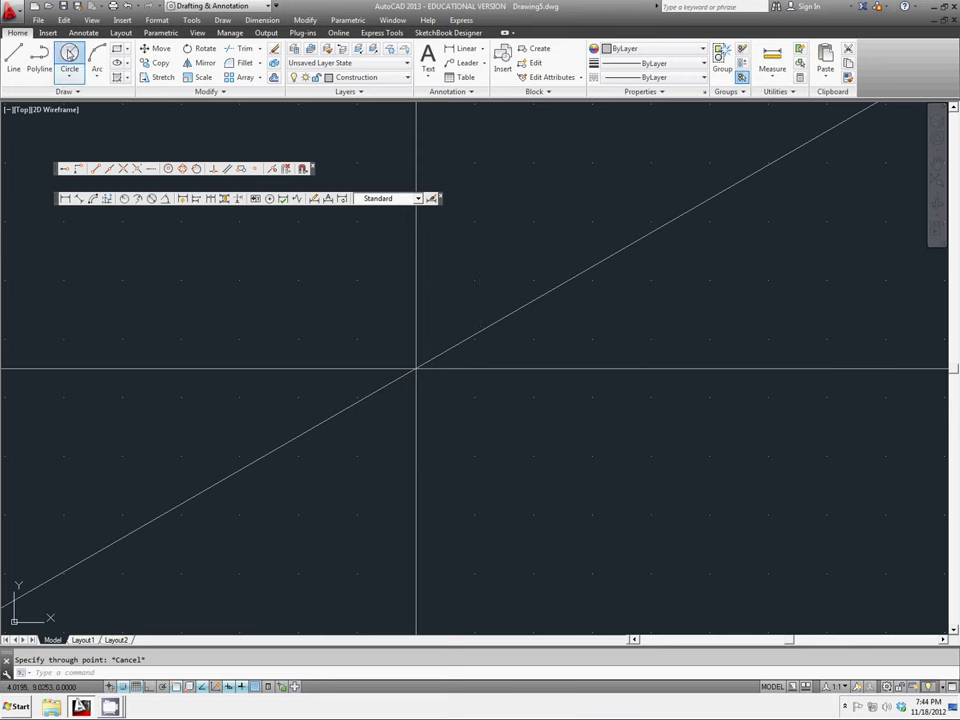
{"action": "left_click", "coordinate": [416, 369]}
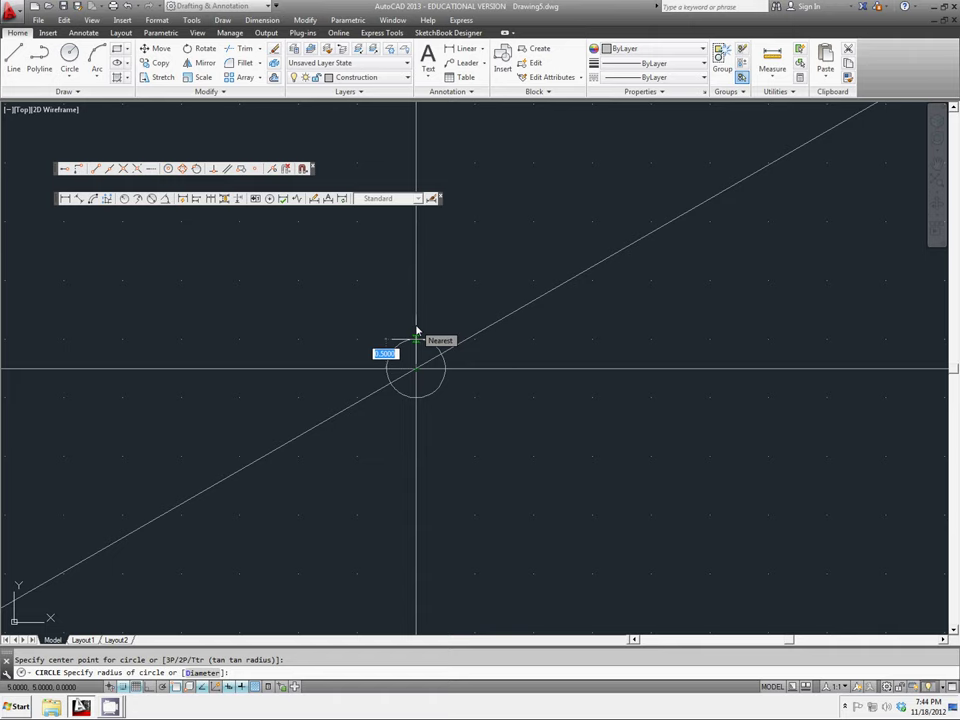
{"action": "type", "text": ".75"}
{"action": "key", "text": "Return"}
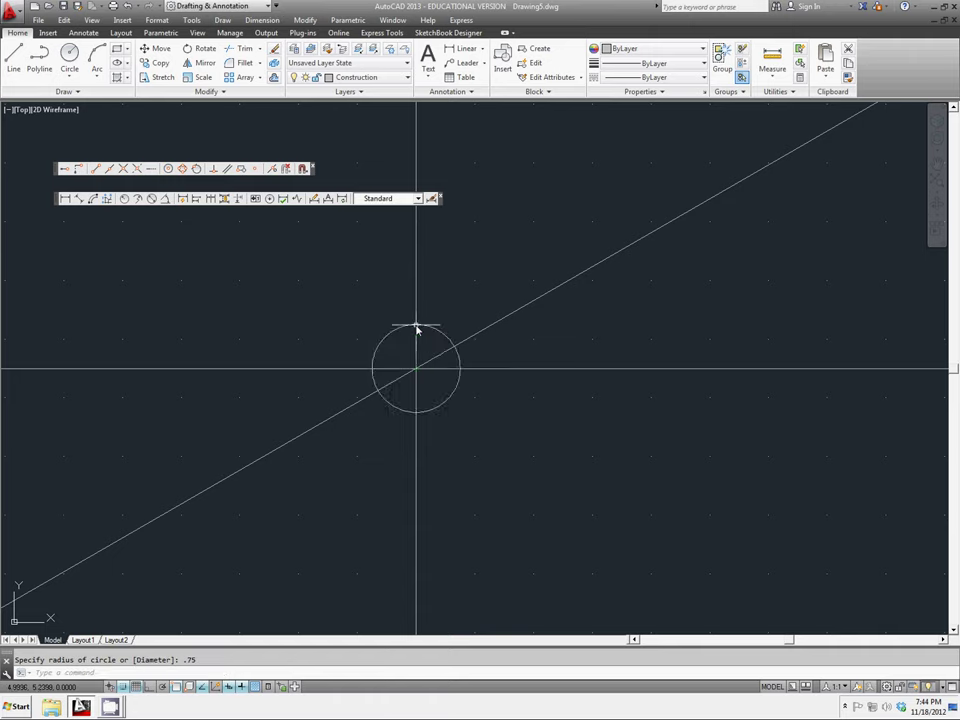
{"action": "right_click", "coordinate": [348, 302]}
{"action": "left_click", "coordinate": [385, 309]}
{"action": "left_click", "coordinate": [409, 372]}
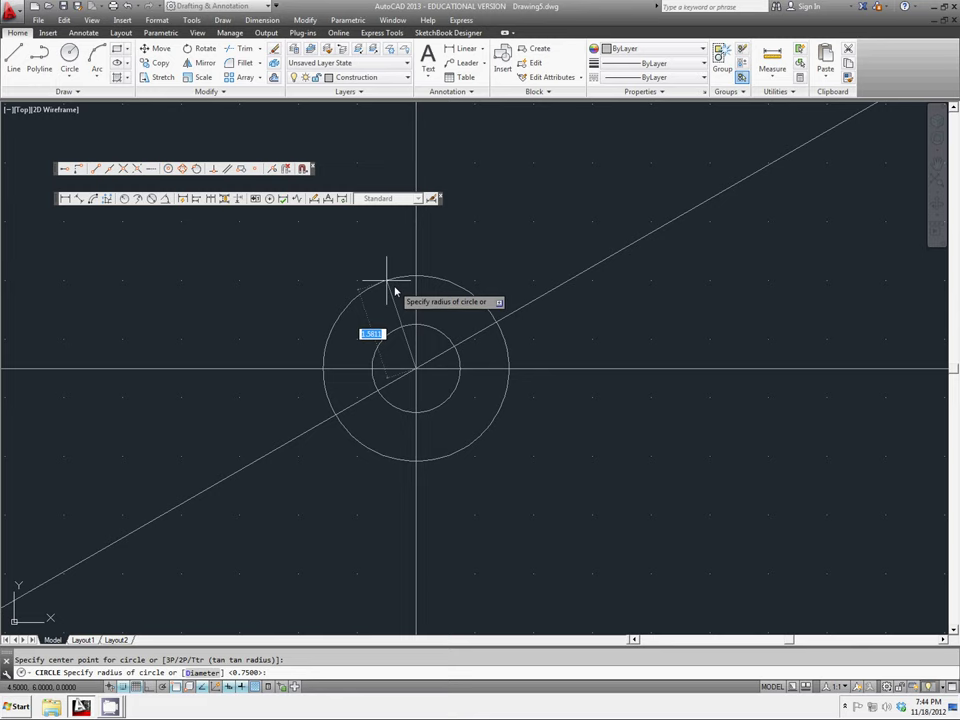
{"action": "type", "text": "1.25"}
{"action": "key", "text": "Return"}
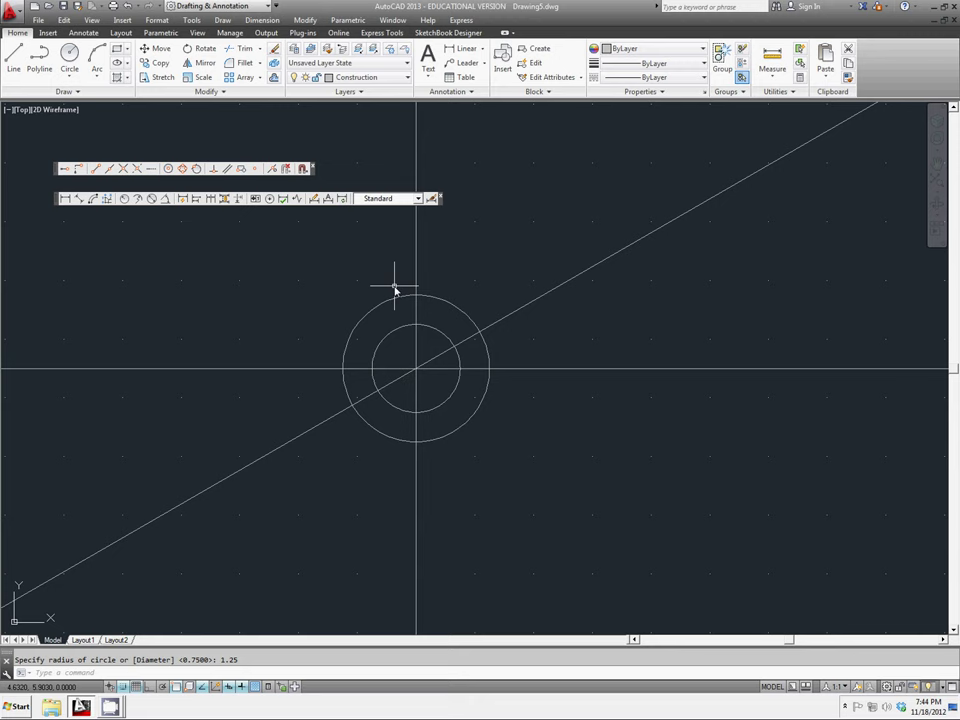
- Add two more concentric construction circles of radius 2 and 4 around the construction-line intersection
{"action": "right_click", "coordinate": [377, 263]}
{"action": "left_click", "coordinate": [392, 268]}
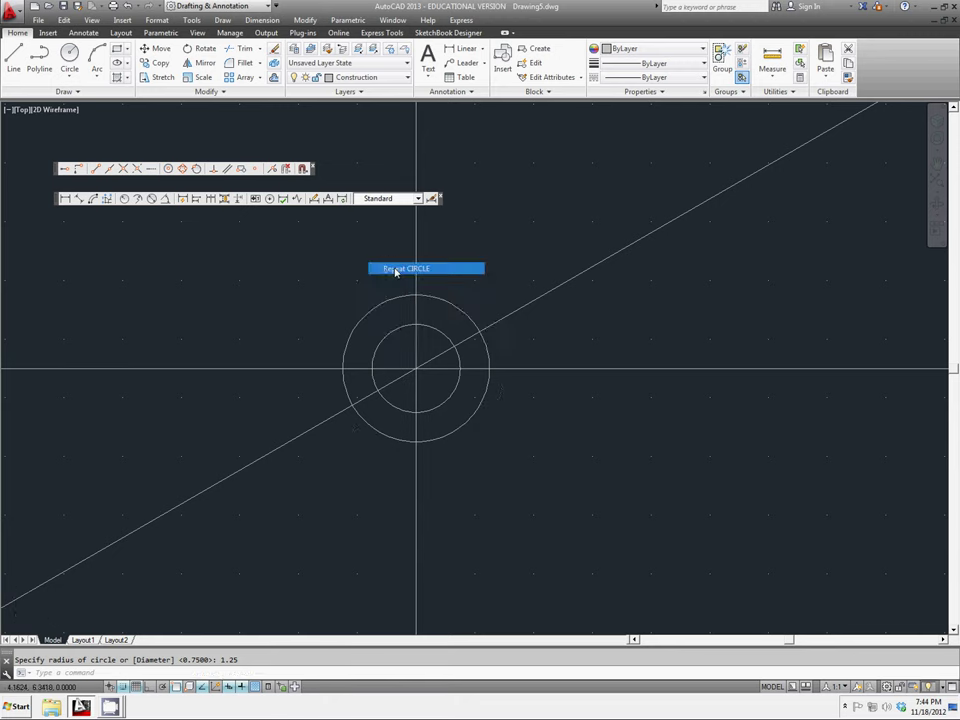
{"action": "left_click", "coordinate": [415, 371]}
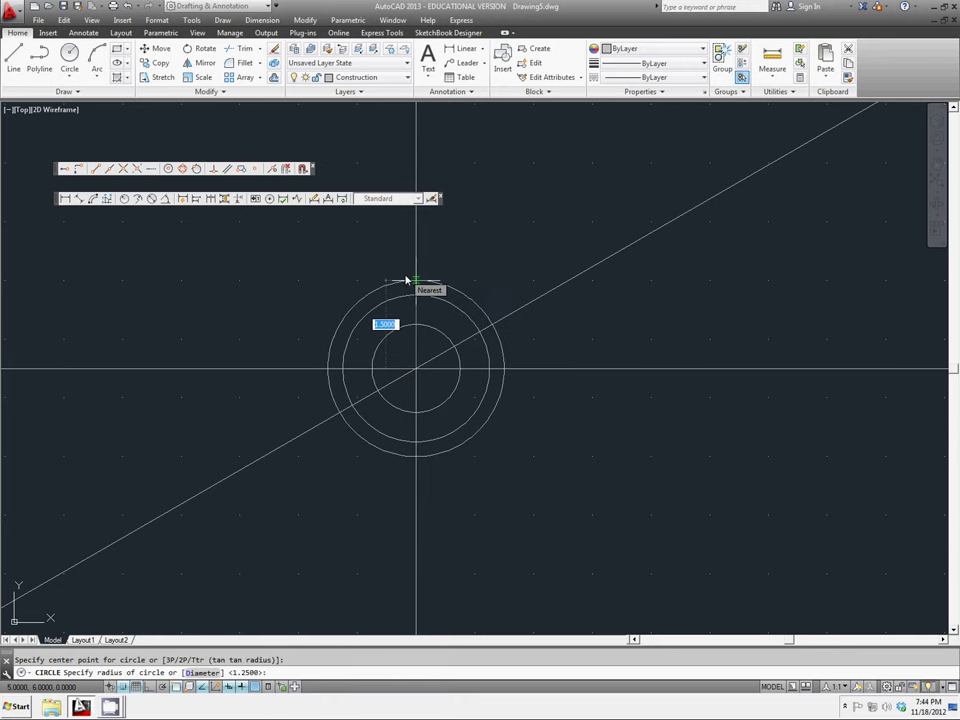
{"action": "type", "text": "2"}
{"action": "key", "text": "Return"}
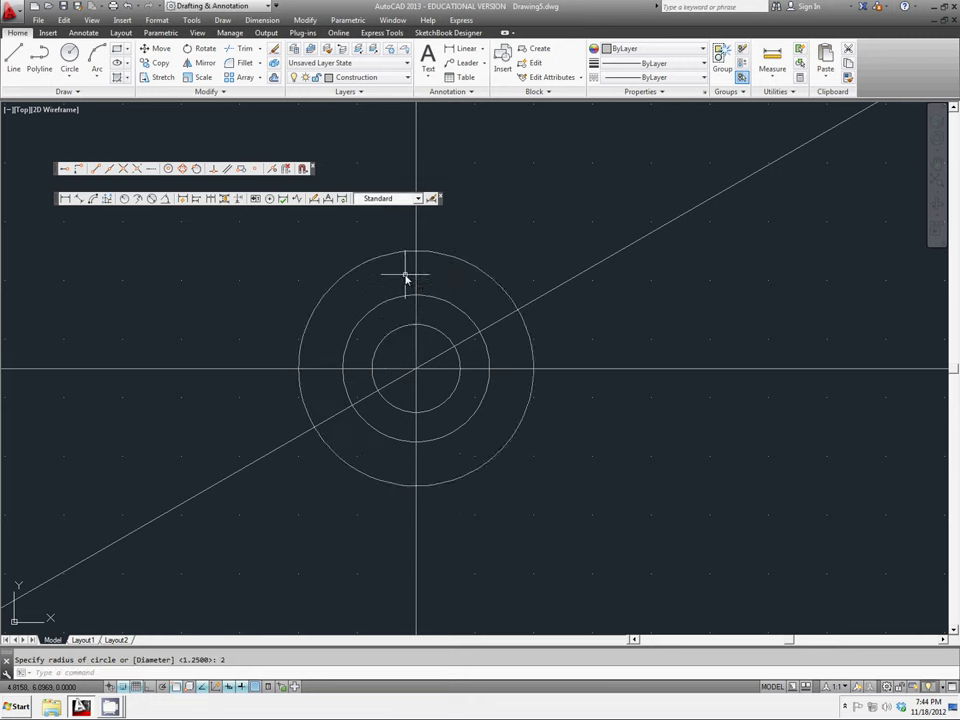
{"action": "right_click", "coordinate": [418, 285]}
{"action": "left_click", "coordinate": [440, 284]}
{"action": "left_click", "coordinate": [416, 371]}
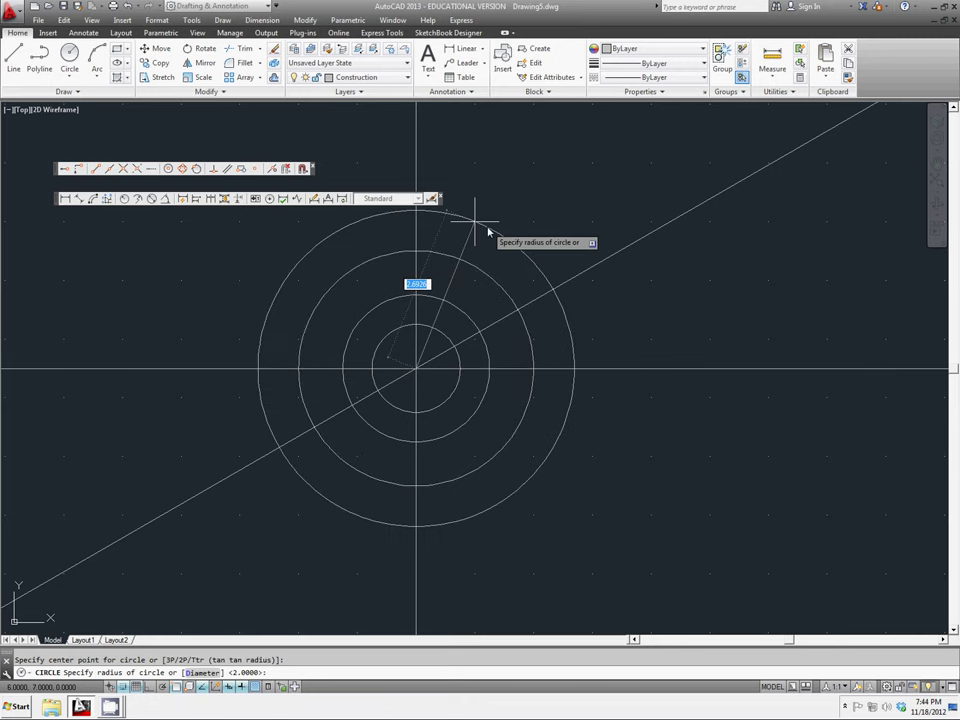
{"action": "type", "text": "4"}
{"action": "key", "text": "Return"}
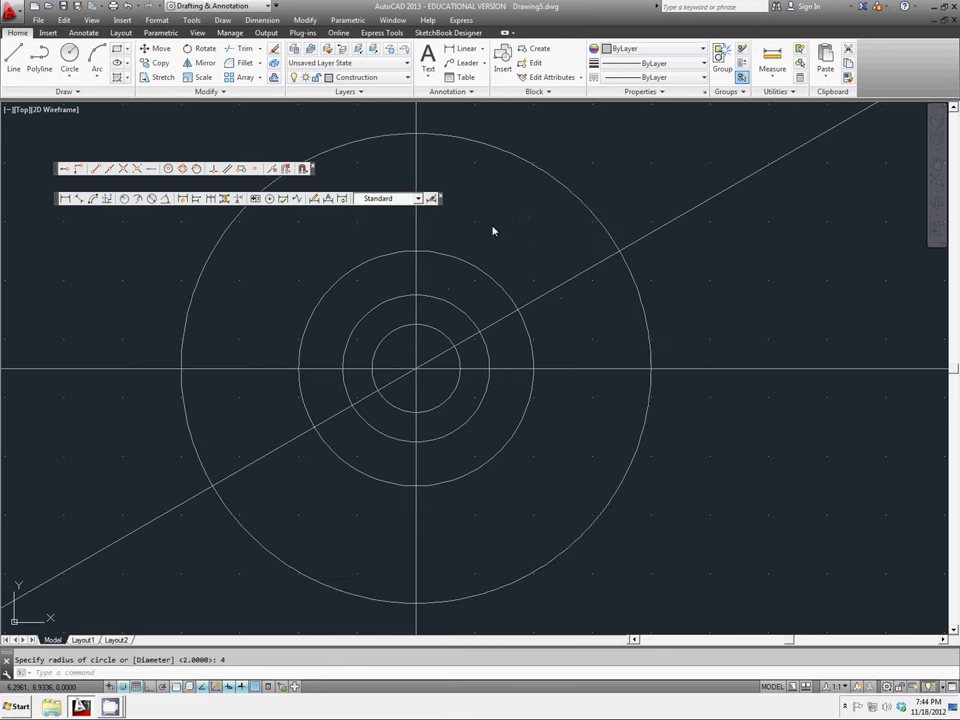
- Draw the outermost construction circle with radius 4.5 around the same centre
{"action": "right_click", "coordinate": [493, 228]}
{"action": "left_click", "coordinate": [514, 234]}
{"action": "left_click", "coordinate": [416, 370]}
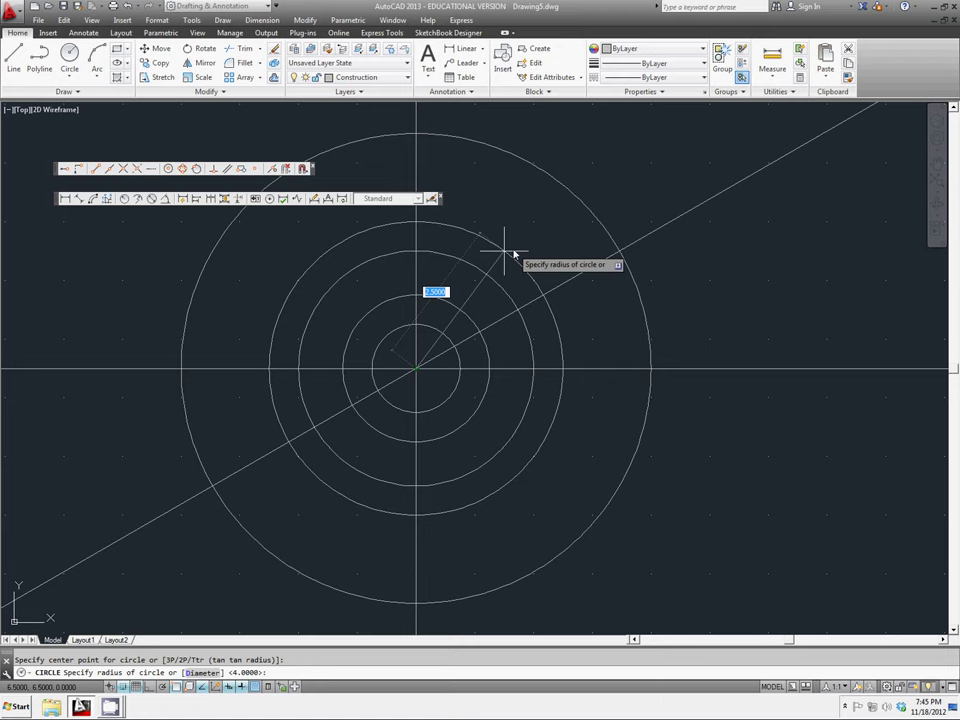
{"action": "type", "text": "4.5"}
{"action": "key", "text": "Return"}
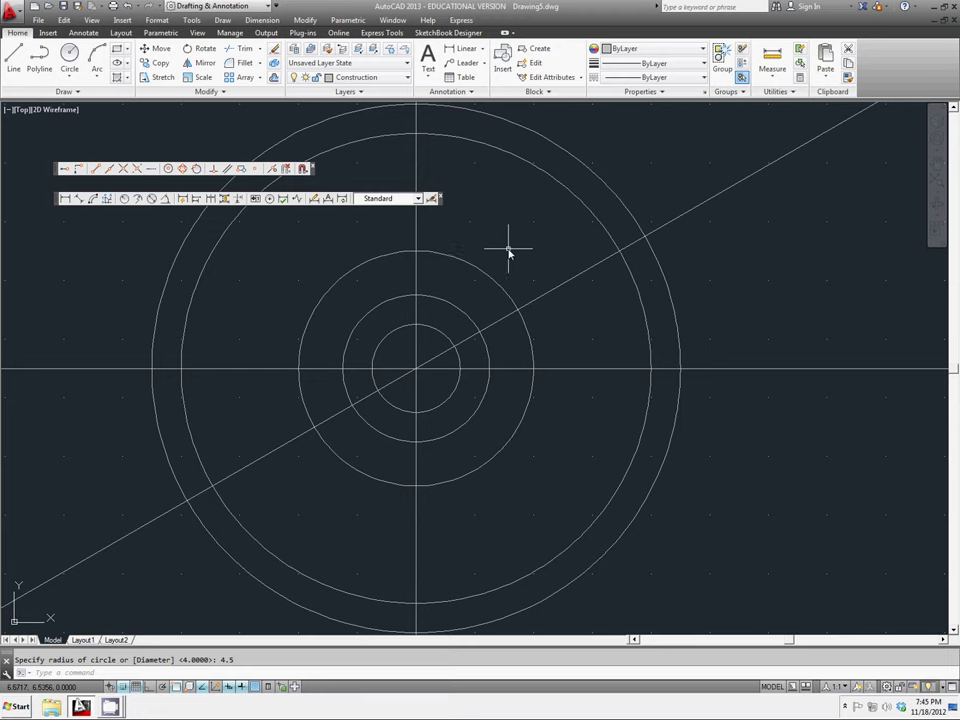
- On the Object_Lines layer, draw a circle of radius 1.5 centred where the outermost circle meets the horizontal line on the right
{"action": "left_click", "coordinate": [407, 77]}
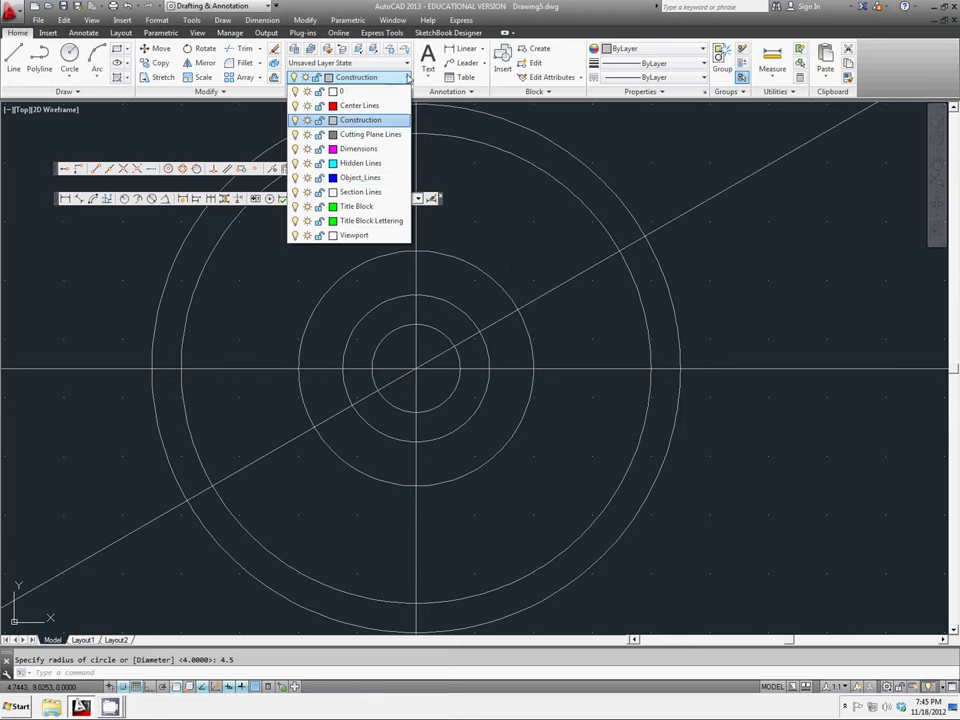
{"action": "left_click", "coordinate": [390, 180]}
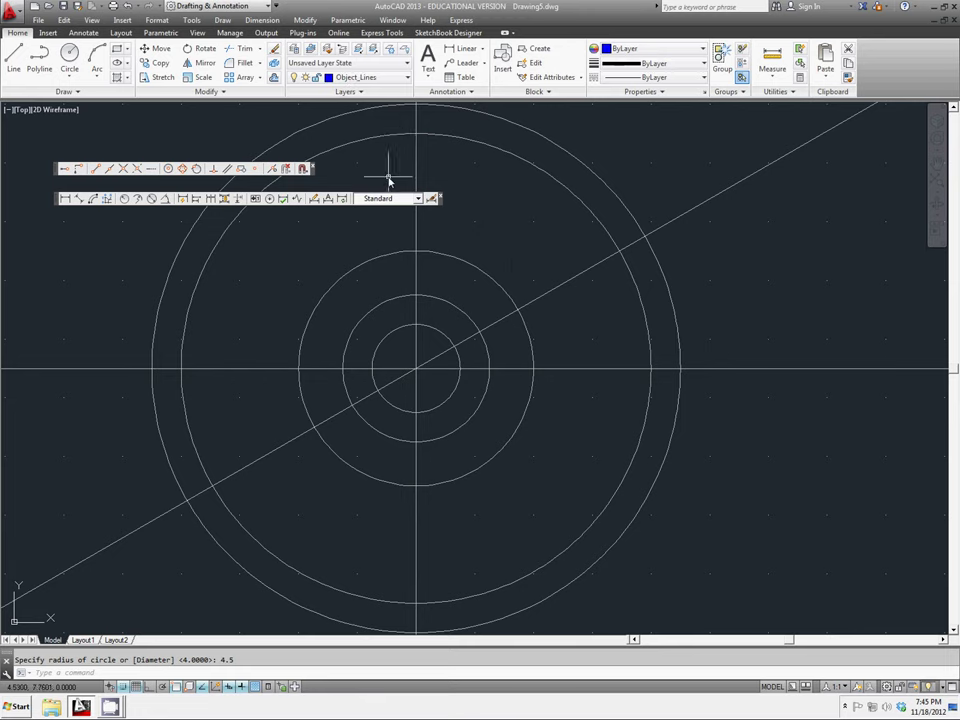
{"action": "left_click", "coordinate": [69, 60]}
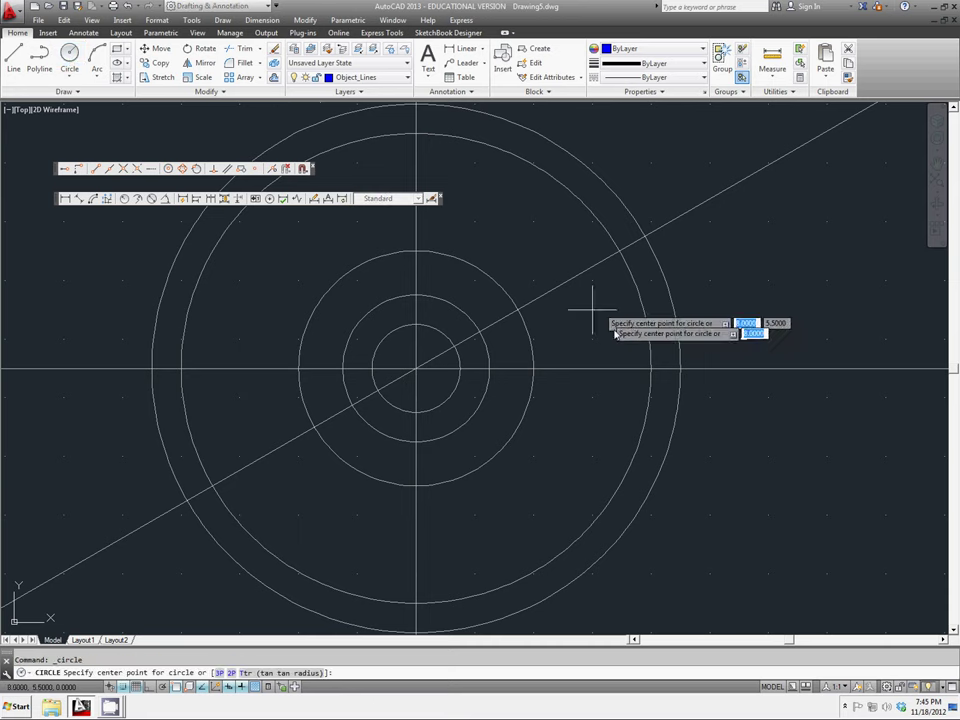
{"action": "left_click", "coordinate": [679, 375]}
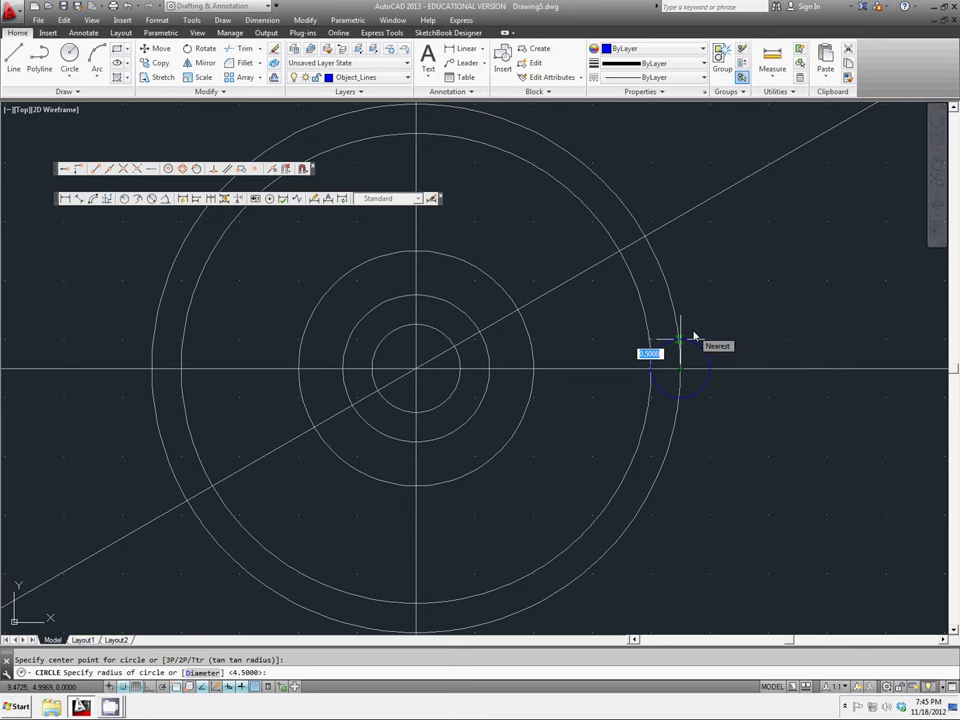
{"action": "type", "text": "1.5"}
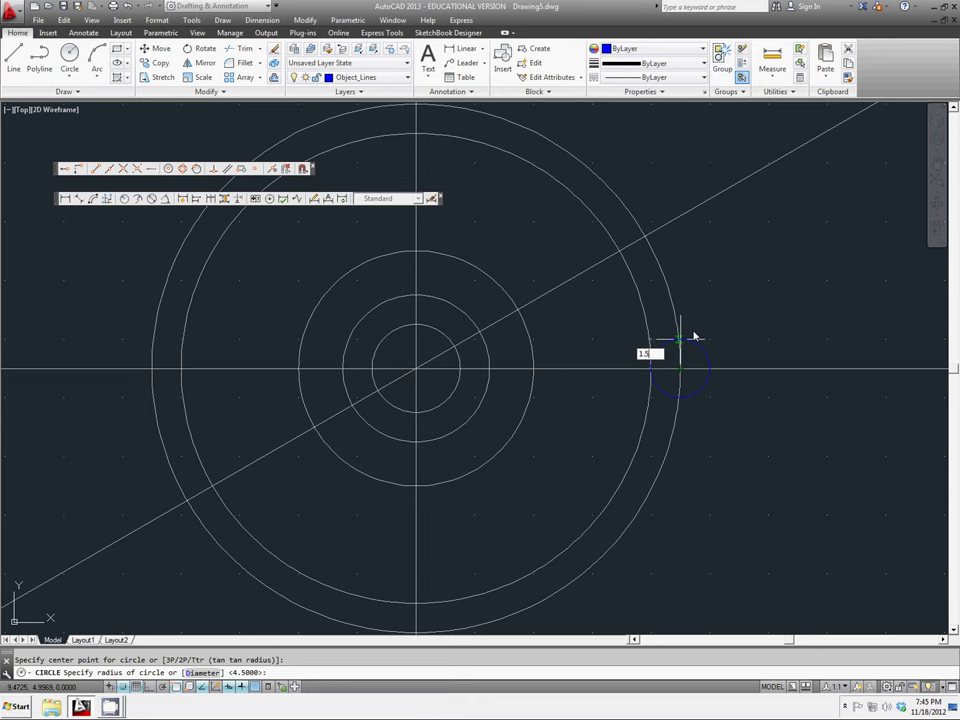
{"action": "key", "text": "Return"}
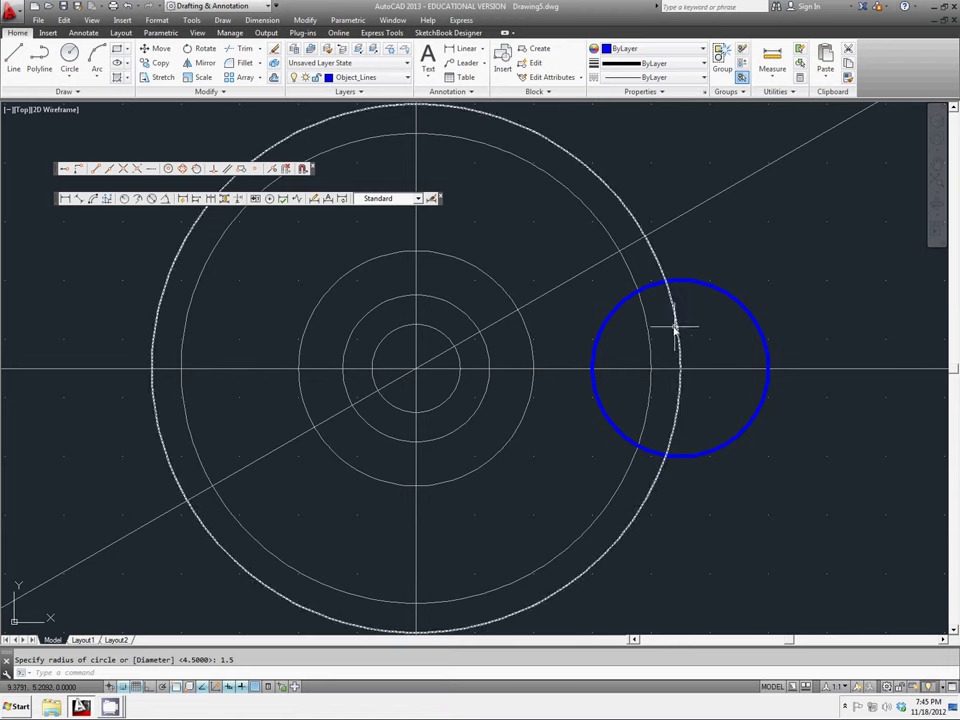
- With grid snap turned off, draw a circle of radius .25 where the 30-degree line crosses the radius 2 circle at the upper right
{"action": "right_click", "coordinate": [521, 276]}
{"action": "left_click", "coordinate": [545, 283]}
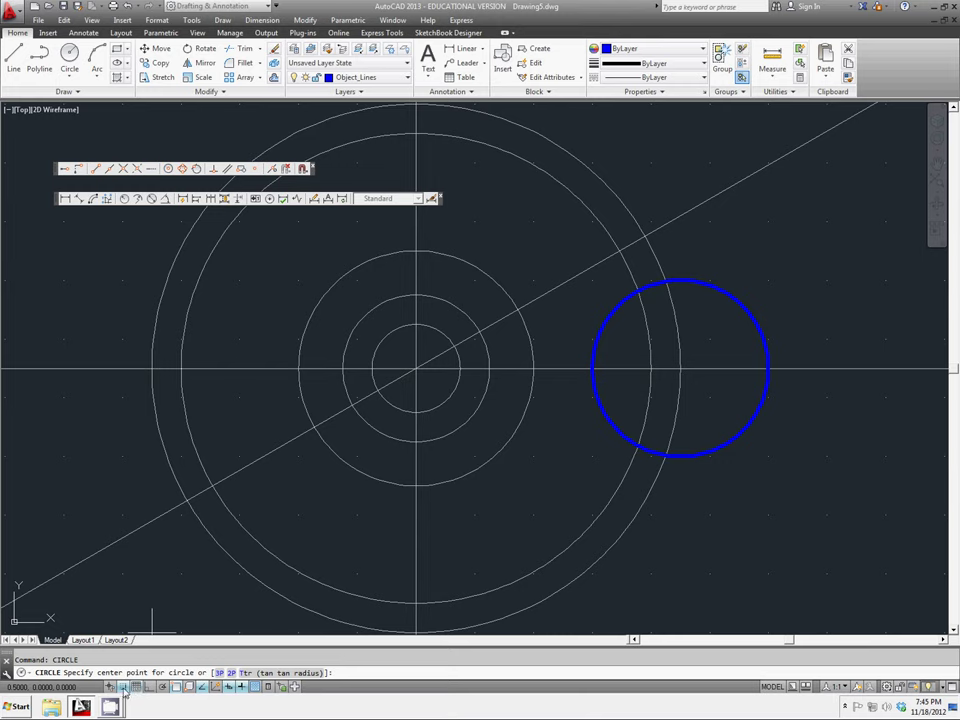
{"action": "left_click", "coordinate": [122, 688]}
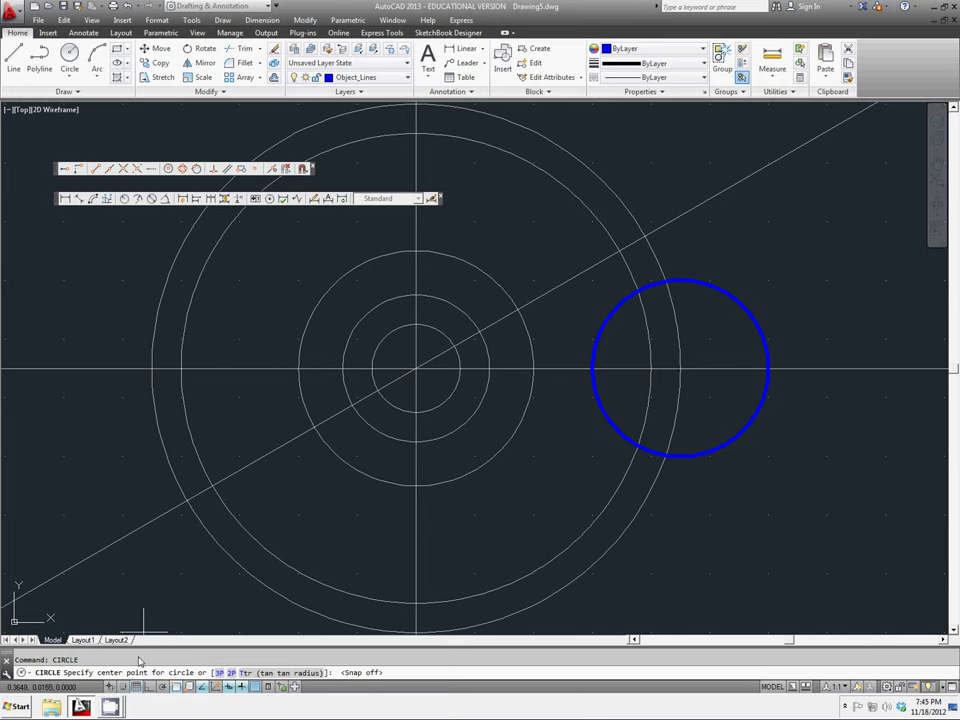
{"action": "left_click", "coordinate": [518, 311]}
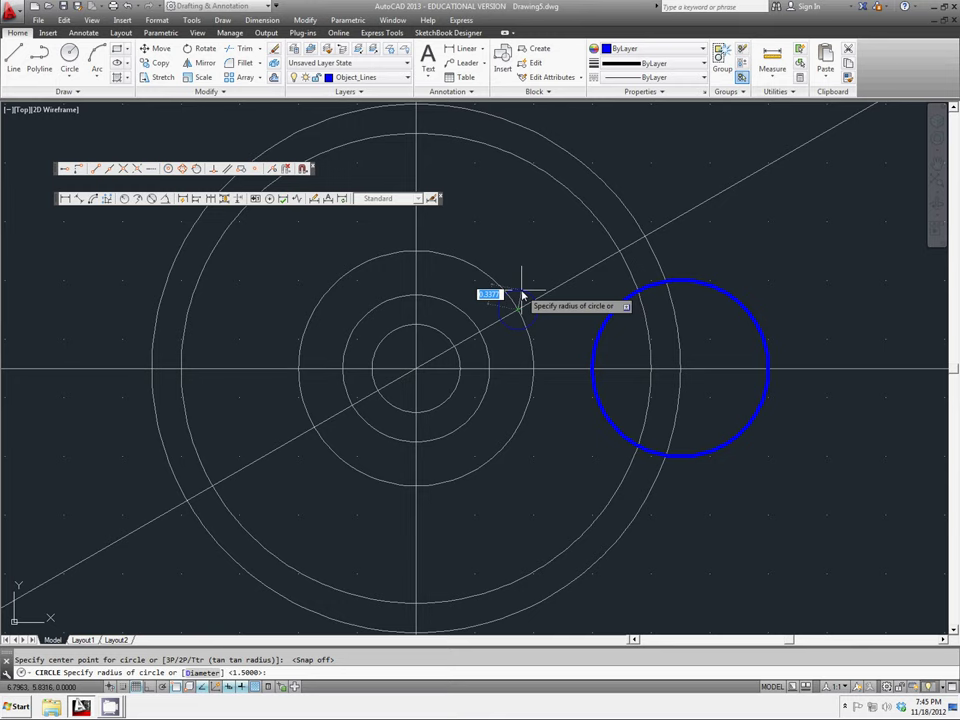
{"action": "type", "text": "25"}
{"action": "key", "text": "Return"}
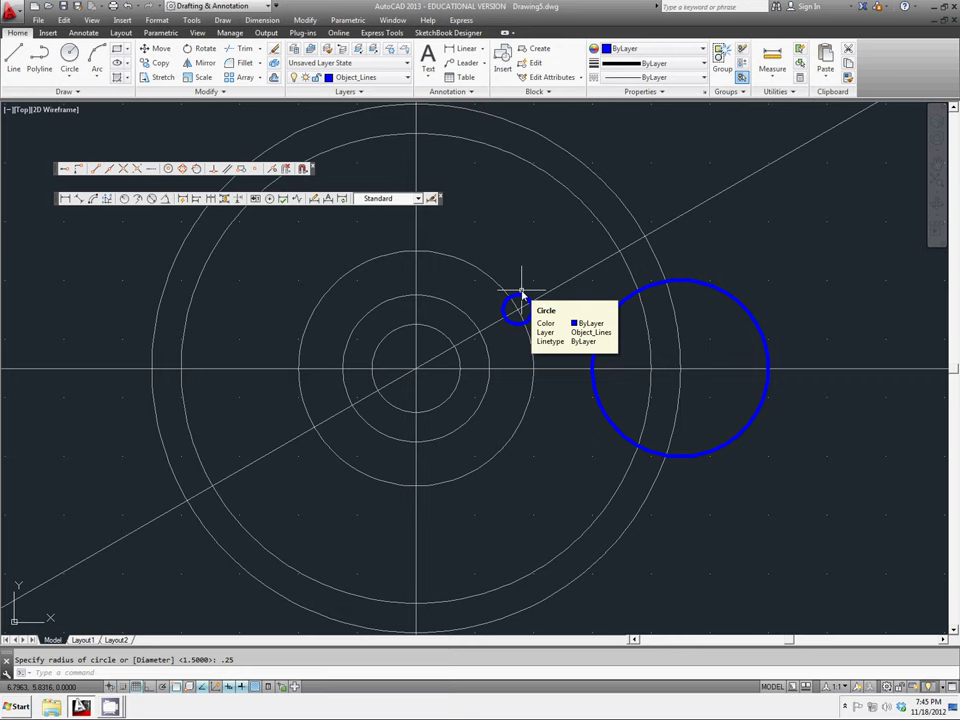
- Trace the radius 4 construction circle with an object-line circle from the common centre
{"action": "right_click", "coordinate": [475, 231]}
{"action": "left_click", "coordinate": [478, 236]}
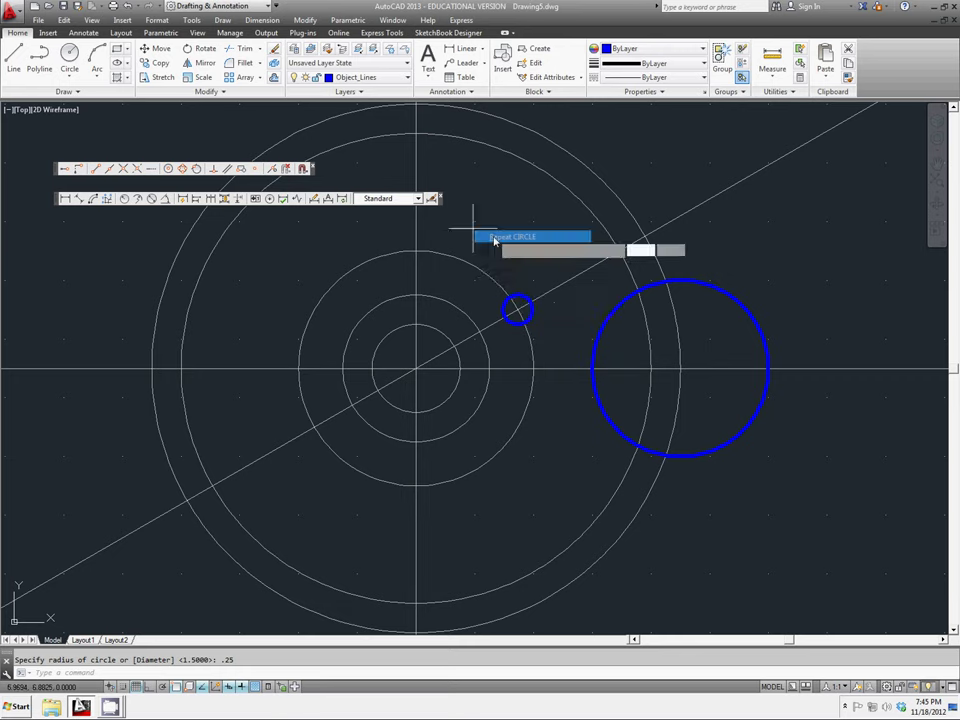
{"action": "left_click", "coordinate": [418, 369]}
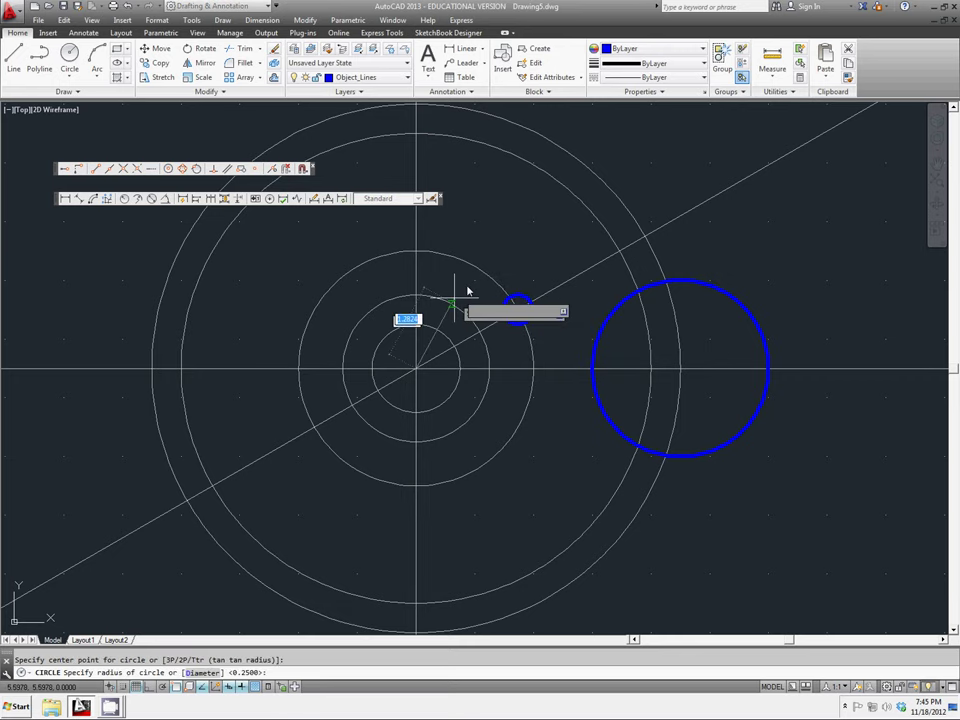
{"action": "left_click", "coordinate": [575, 197]}
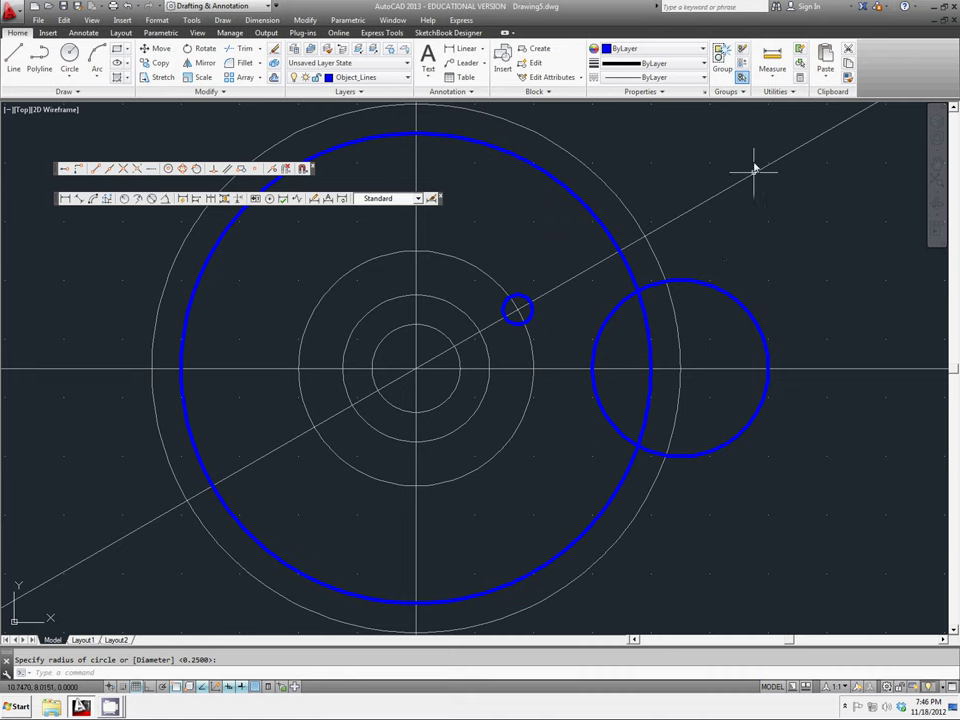
- Offset the 30-degree construction line by .25 toward its lower side
{"action": "left_click", "coordinate": [272, 80]}
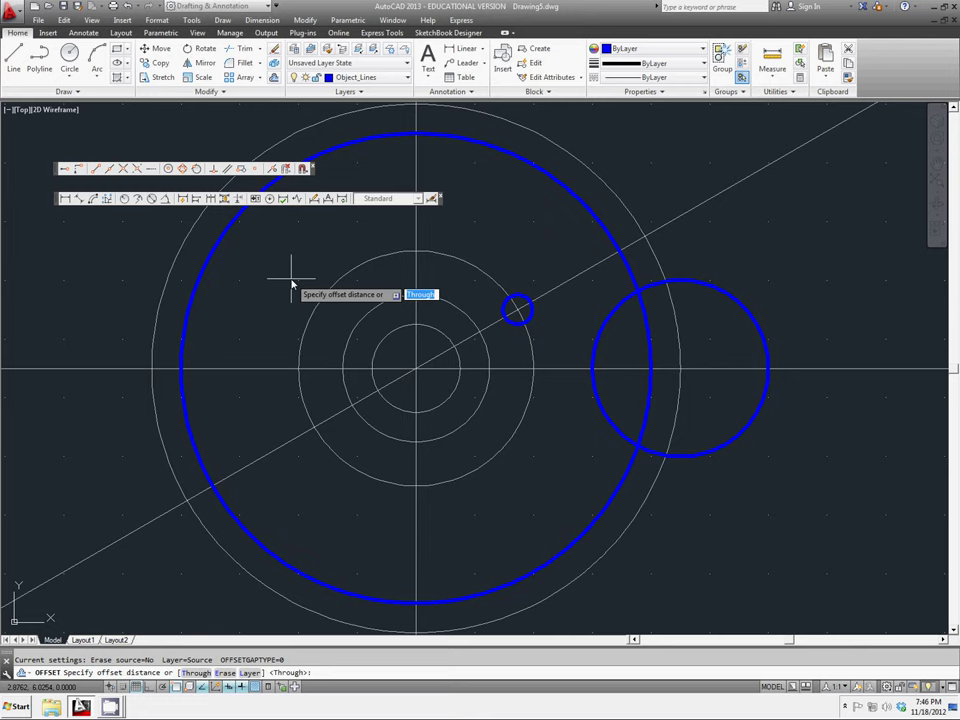
{"action": "type", "text": ".25"}
{"action": "key", "text": "Return"}
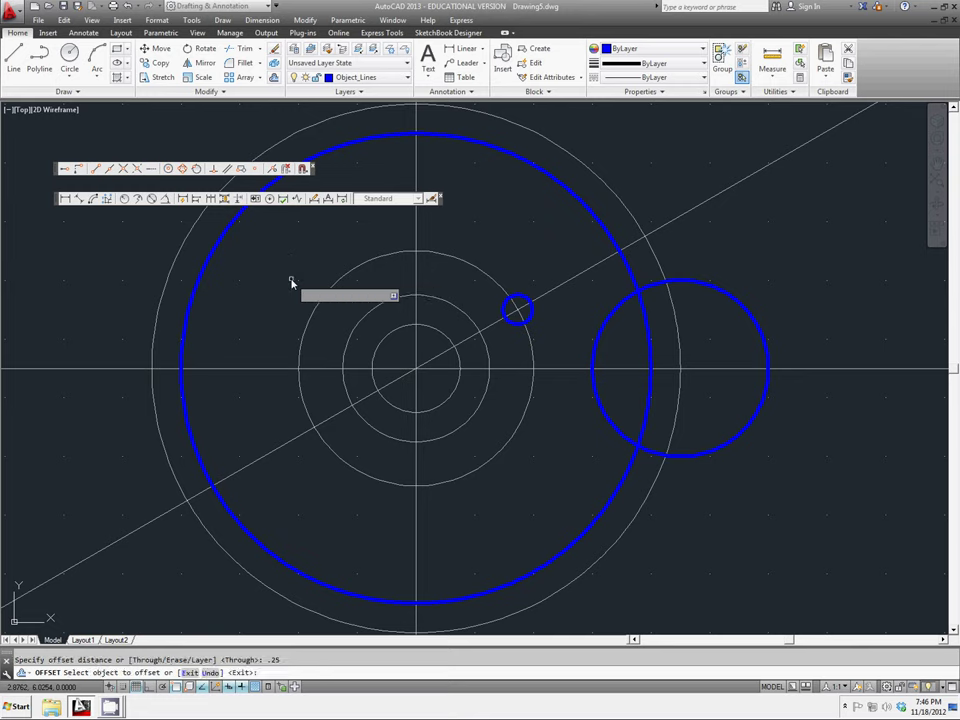
{"action": "left_click", "coordinate": [568, 293]}
{"action": "left_click", "coordinate": [568, 293]}
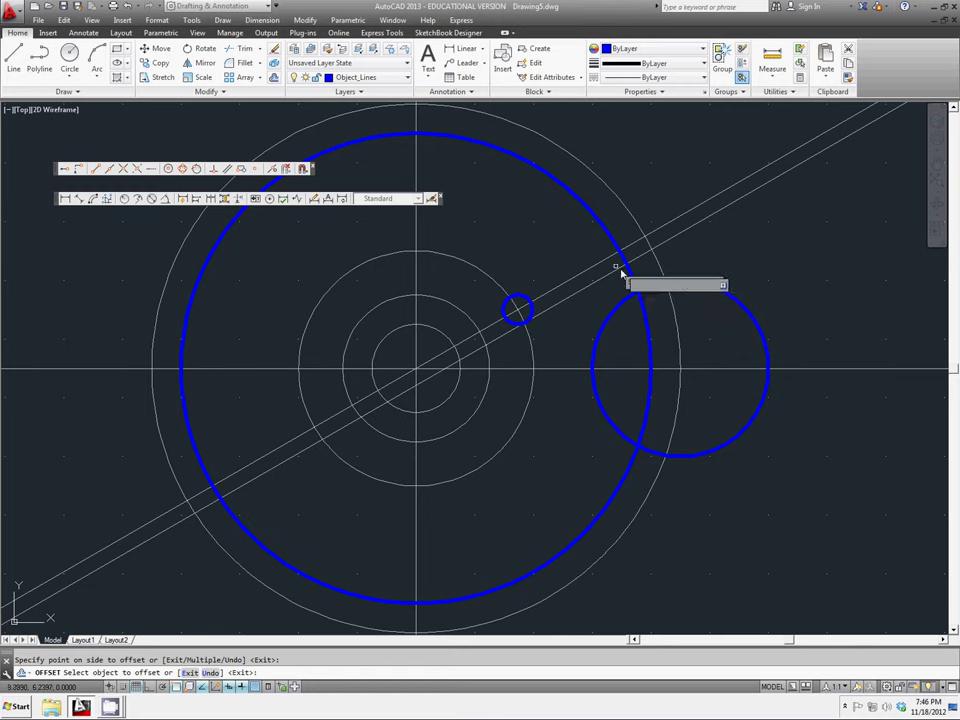
- Draw an object line along the offset line, from its intersection at the radius .25 circle out to the radius 4 circle
{"action": "scroll", "coordinate": [695, 288], "scroll_direction": "up", "scroll_amount": 2}
{"action": "scroll", "coordinate": [693, 285], "scroll_direction": "up", "scroll_amount": 2}
{"action": "scroll", "coordinate": [630, 338], "scroll_direction": "down", "scroll_amount": 2}
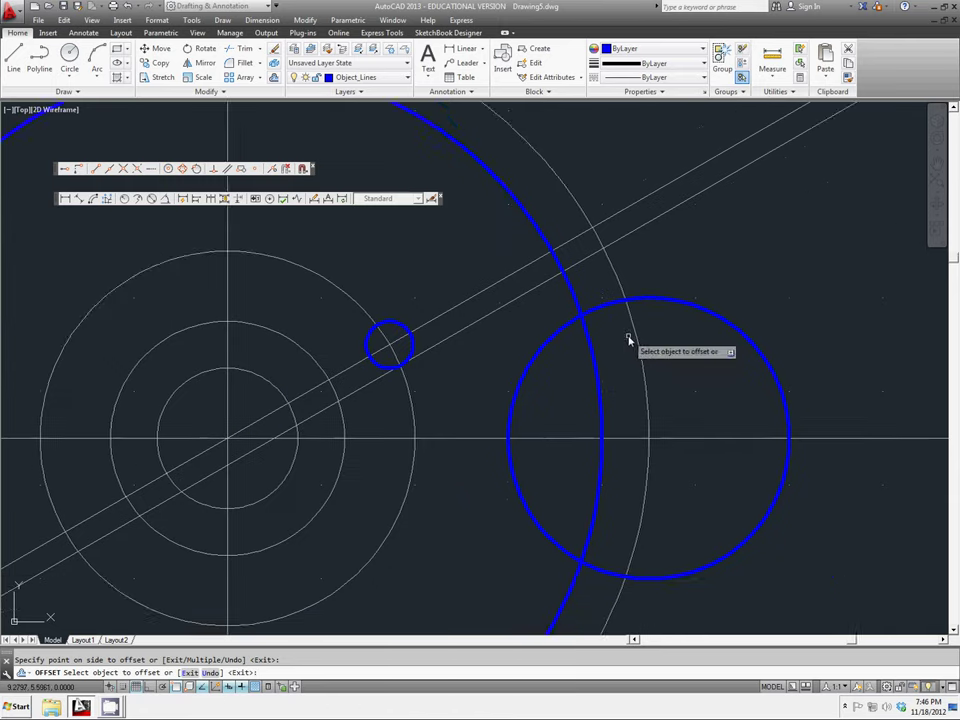
{"action": "middle_click_drag", "start_coordinate": [630, 338], "coordinate": [619, 317]}
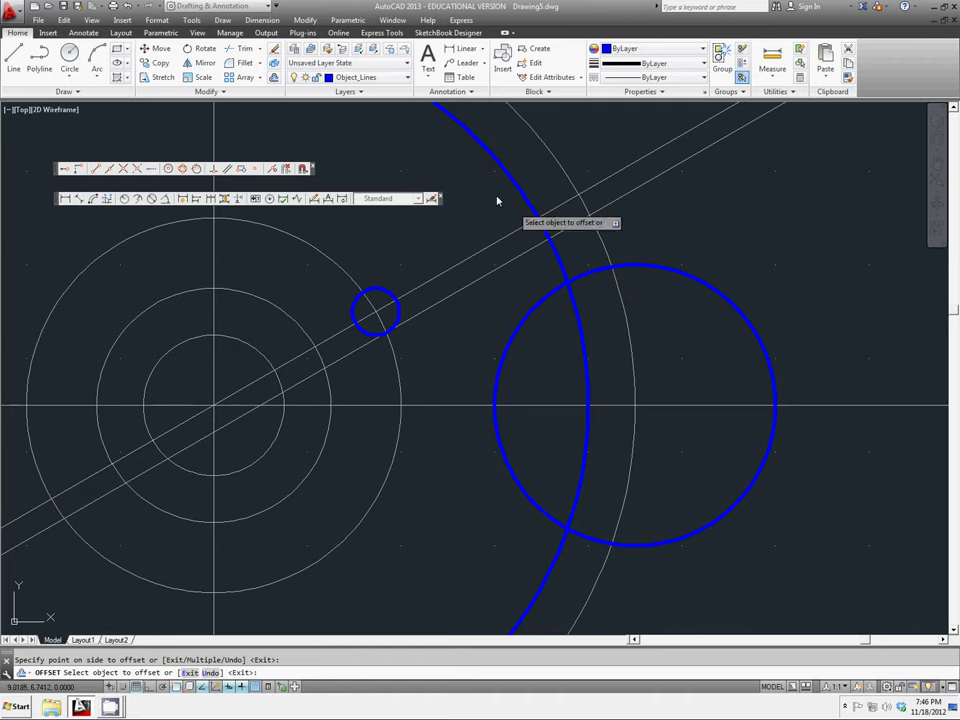
{"action": "left_click", "coordinate": [14, 58]}
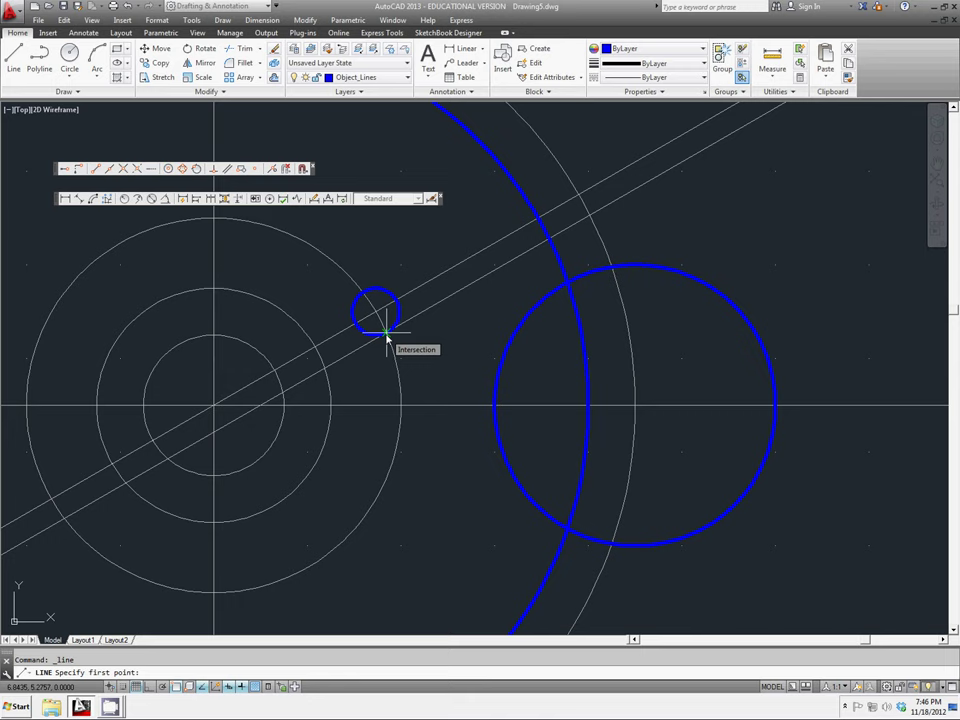
{"action": "left_click", "coordinate": [387, 335]}
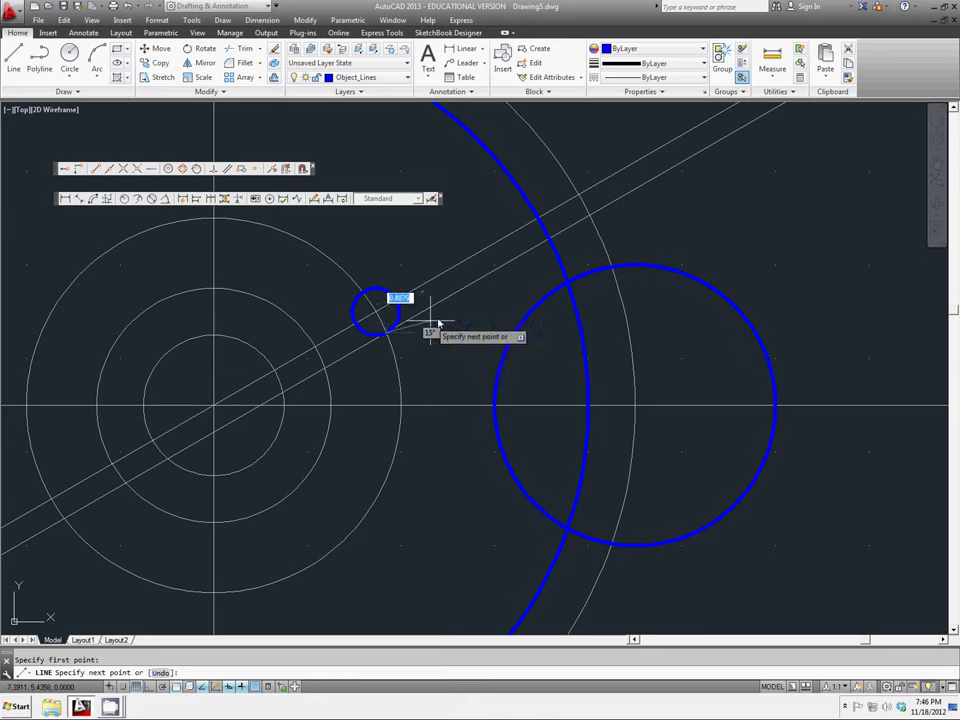
{"action": "left_click", "coordinate": [548, 243]}
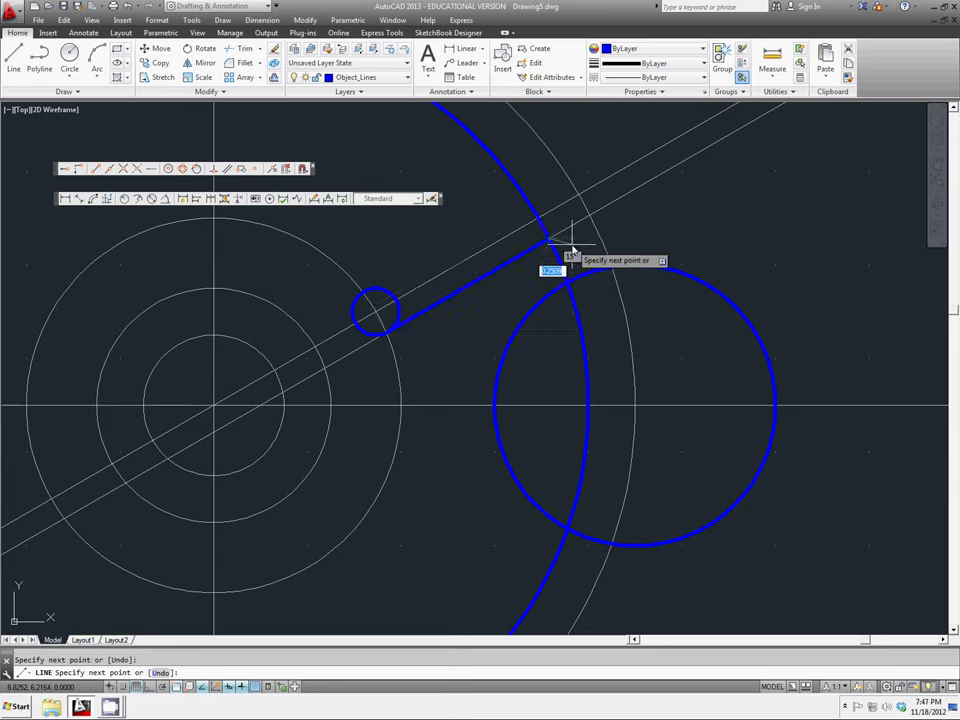
{"action": "right_click", "coordinate": [573, 250]}
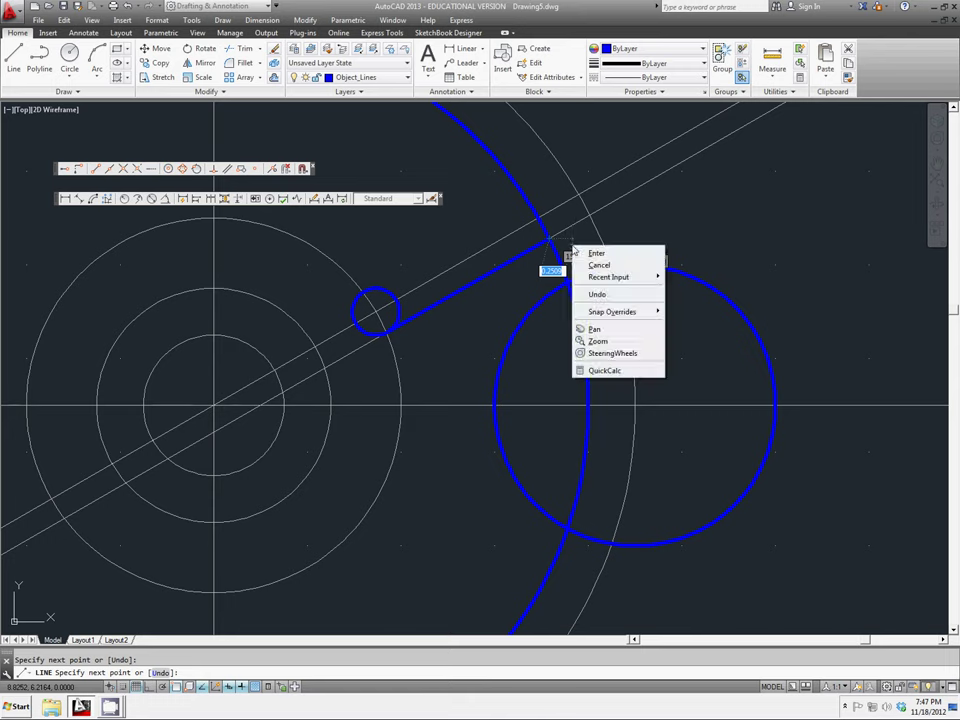
{"action": "left_click", "coordinate": [583, 255]}
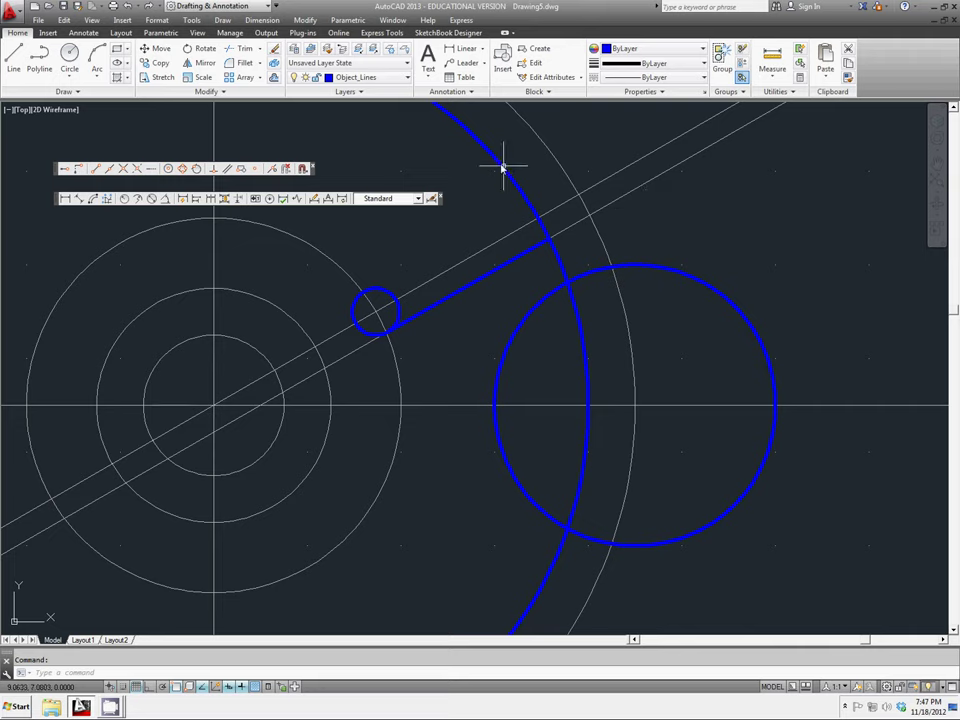
- Trim the radius .25 circle to its arc below the 30-degree line and cut the radius 4 circle between the two slanted lines
{"action": "left_click", "coordinate": [238, 48]}
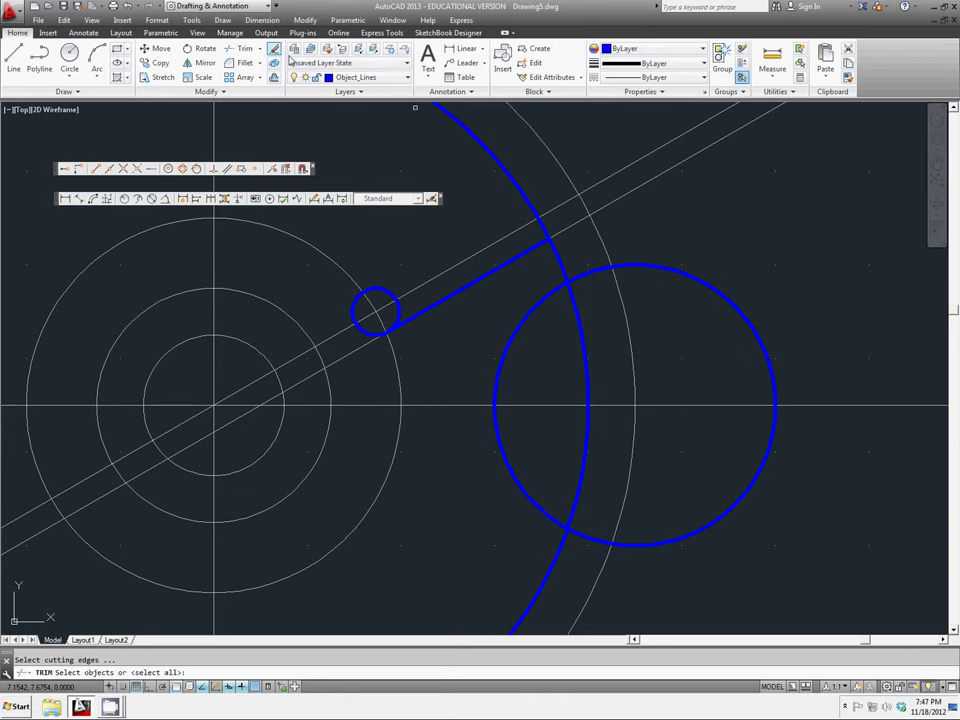
{"action": "key", "text": "Return"}
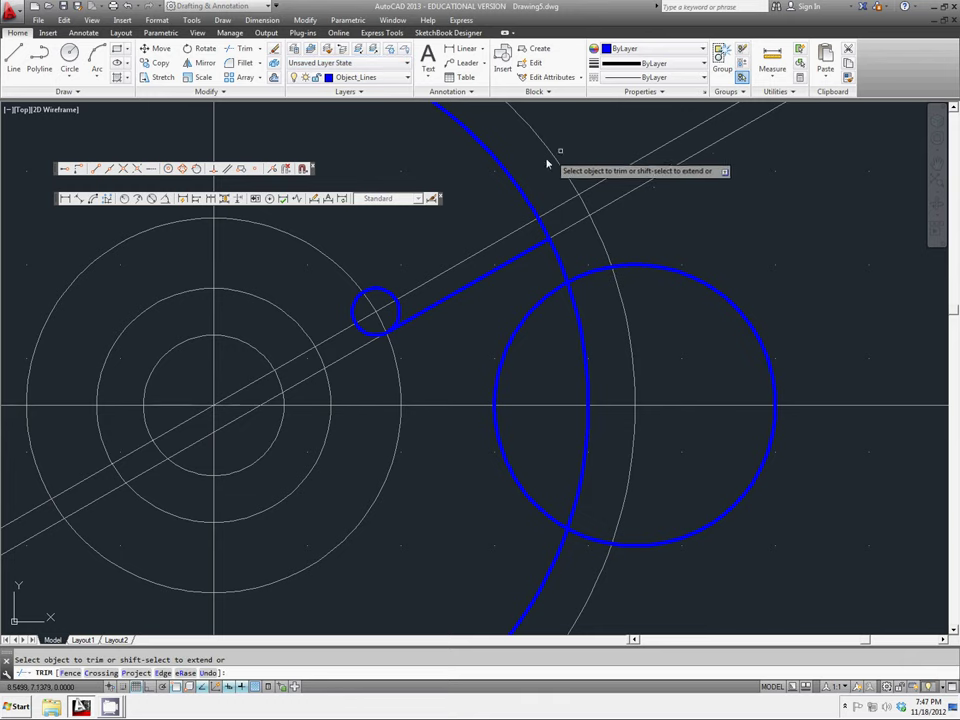
{"action": "left_click", "coordinate": [382, 295]}
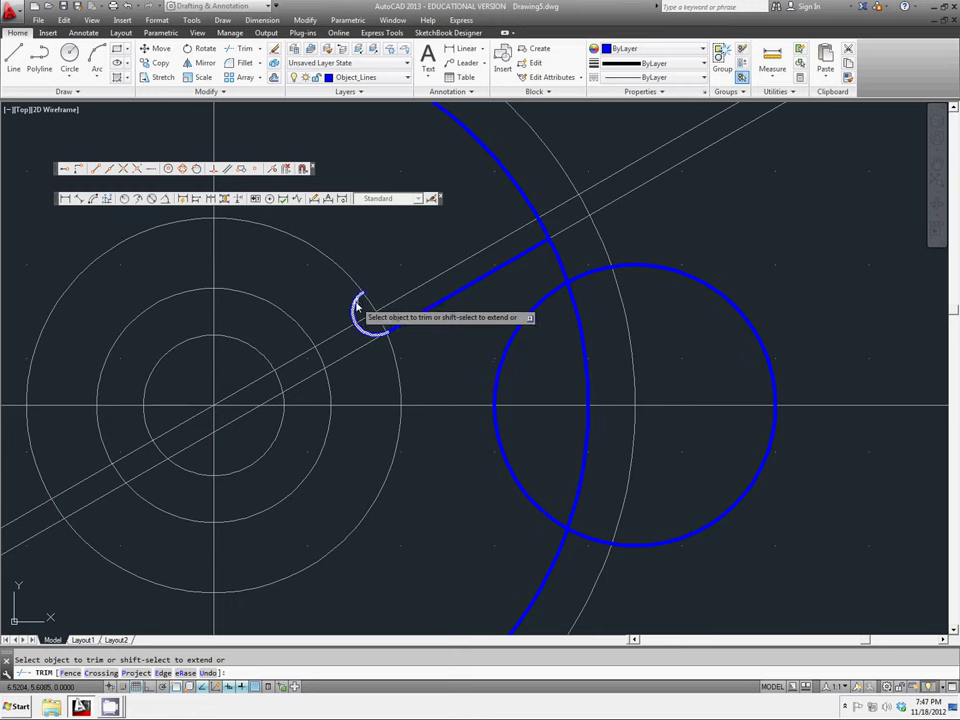
{"action": "left_click", "coordinate": [357, 303]}
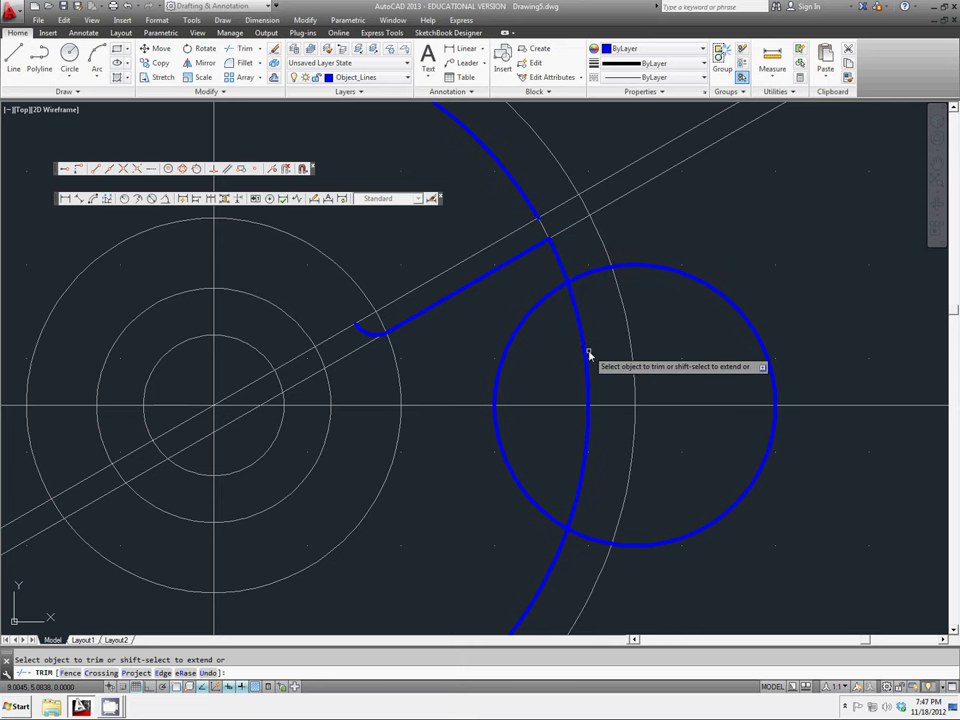
- Trim the radius 1.5 circle to its upper-left arc ending on the horizontal line, and remove the radius 4 object circle except the short piece joining the outline
{"action": "left_click", "coordinate": [589, 276]}
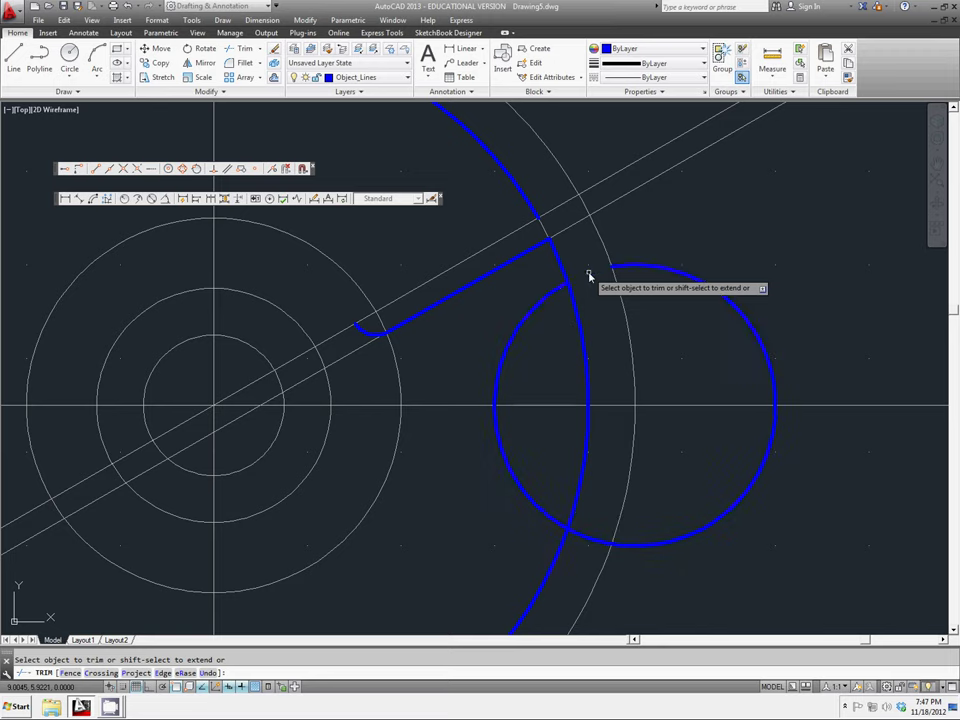
{"action": "left_click", "coordinate": [587, 398]}
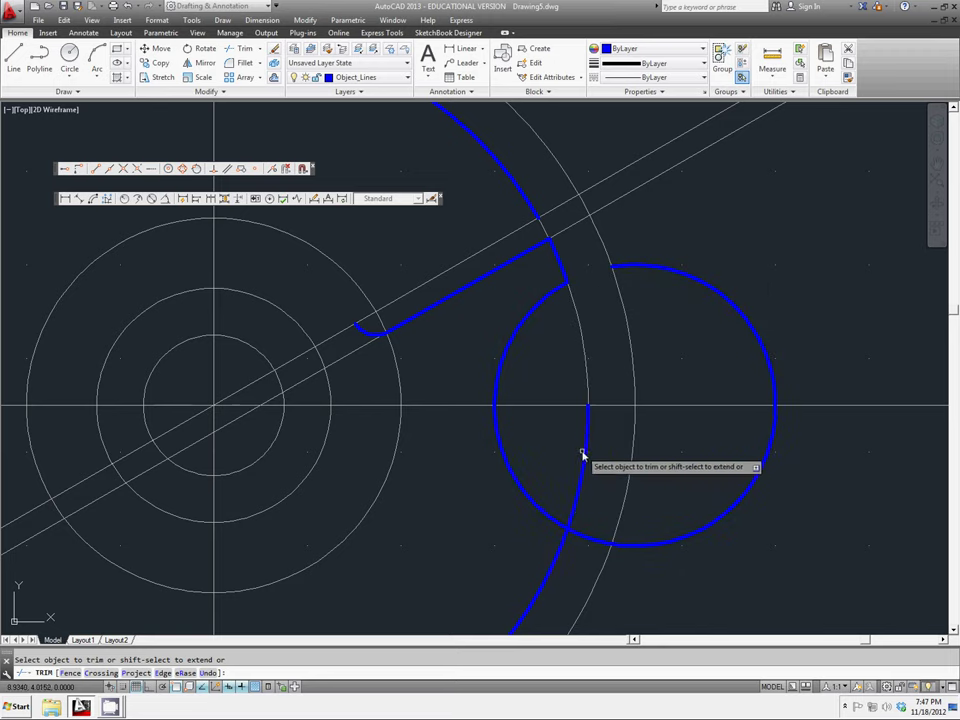
{"action": "left_click", "coordinate": [588, 457]}
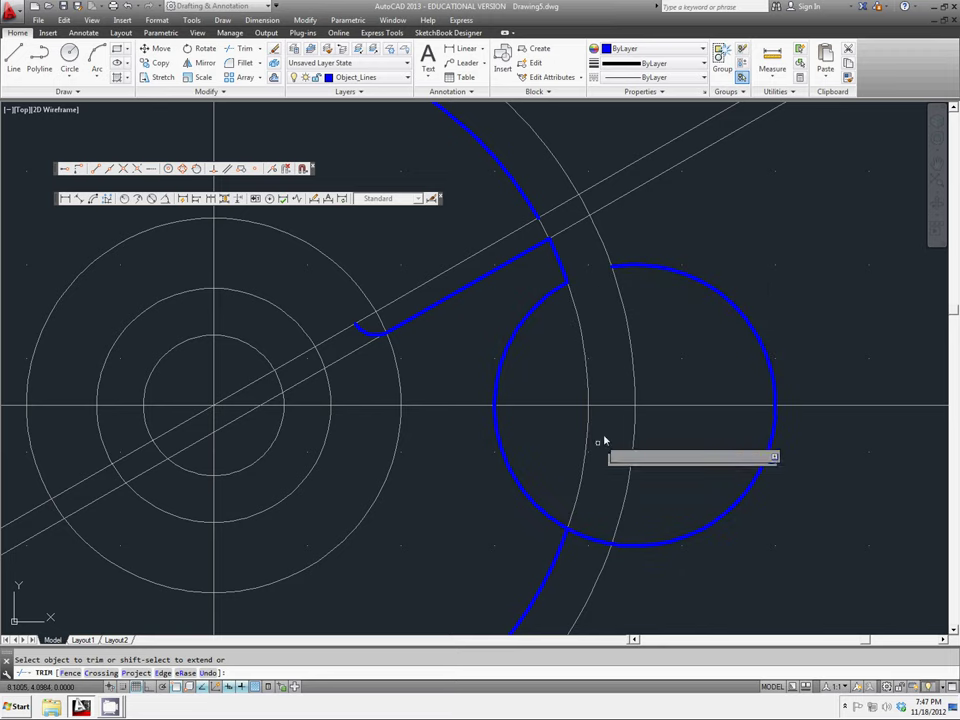
{"action": "left_click", "coordinate": [652, 272]}
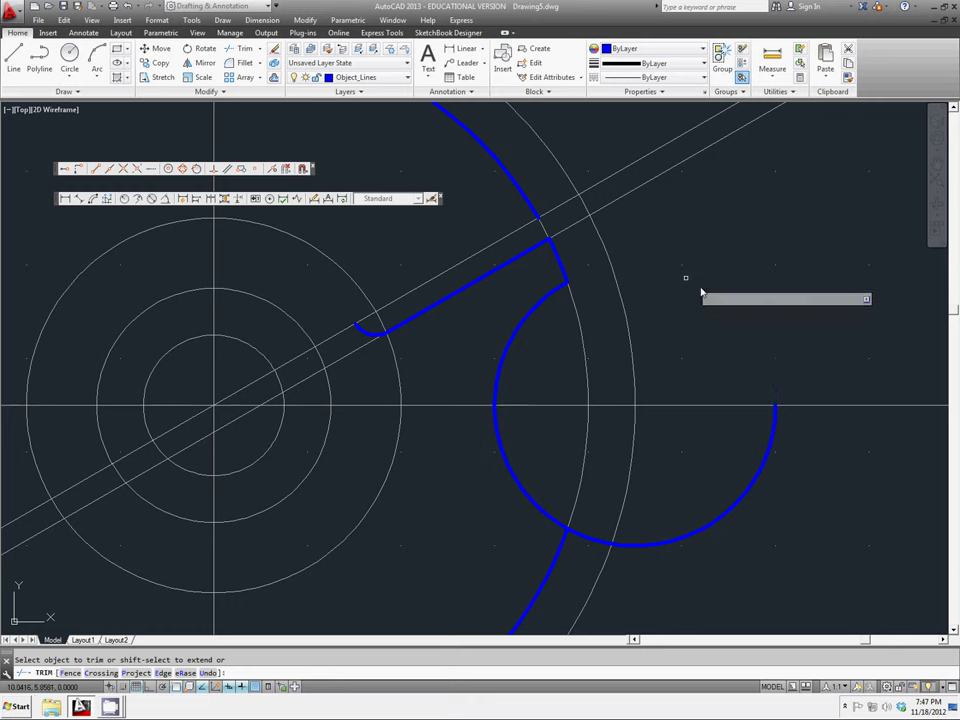
{"action": "left_click", "coordinate": [773, 440]}
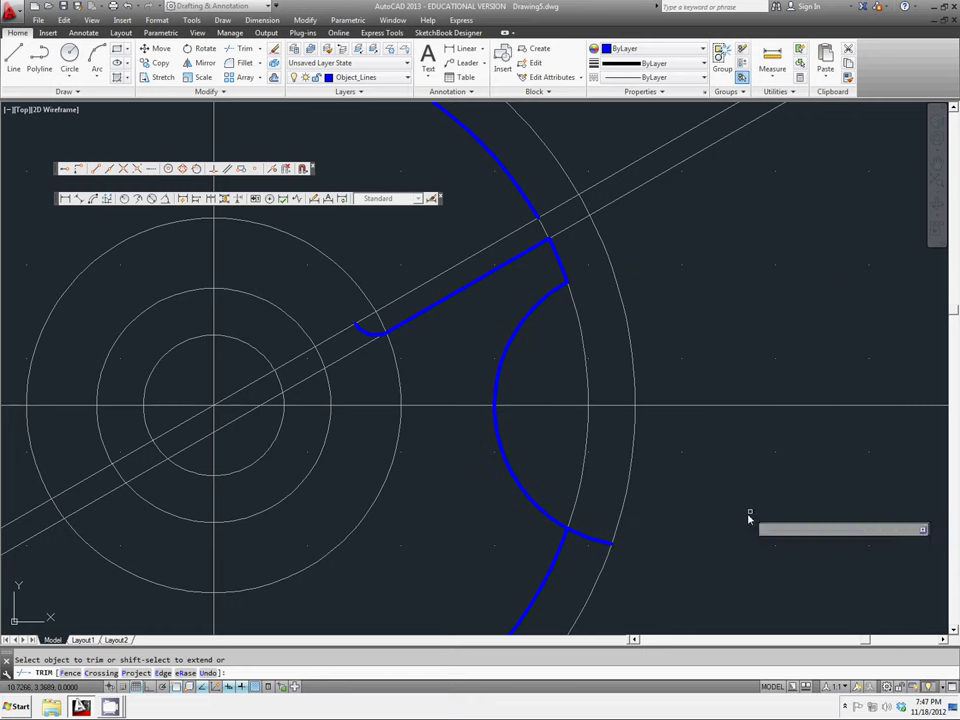
{"action": "left_click", "coordinate": [595, 543]}
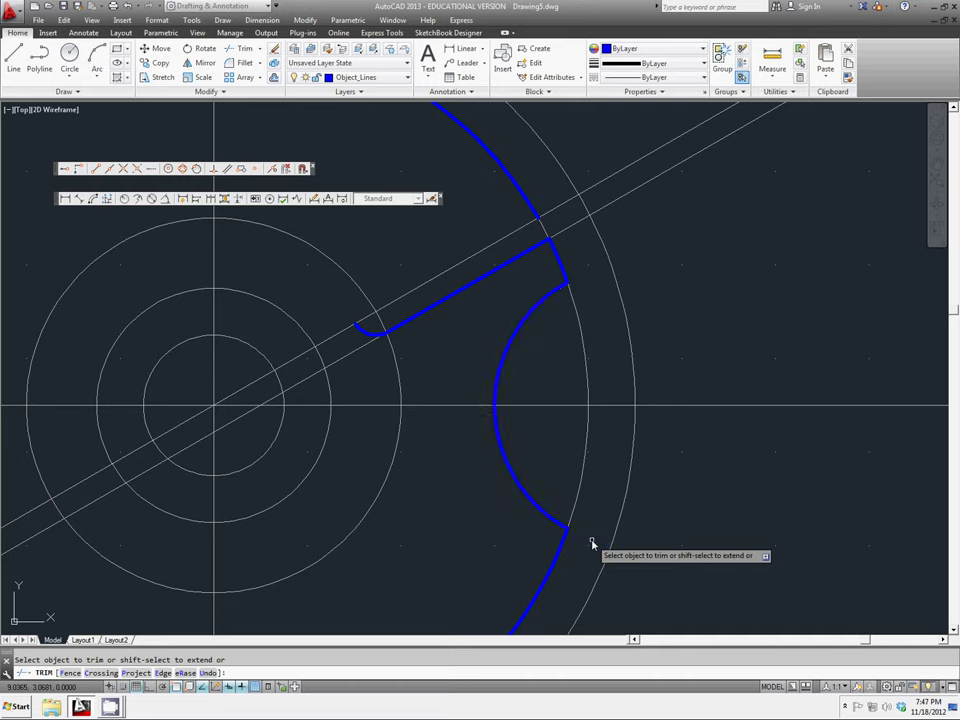
{"action": "left_click", "coordinate": [540, 515]}
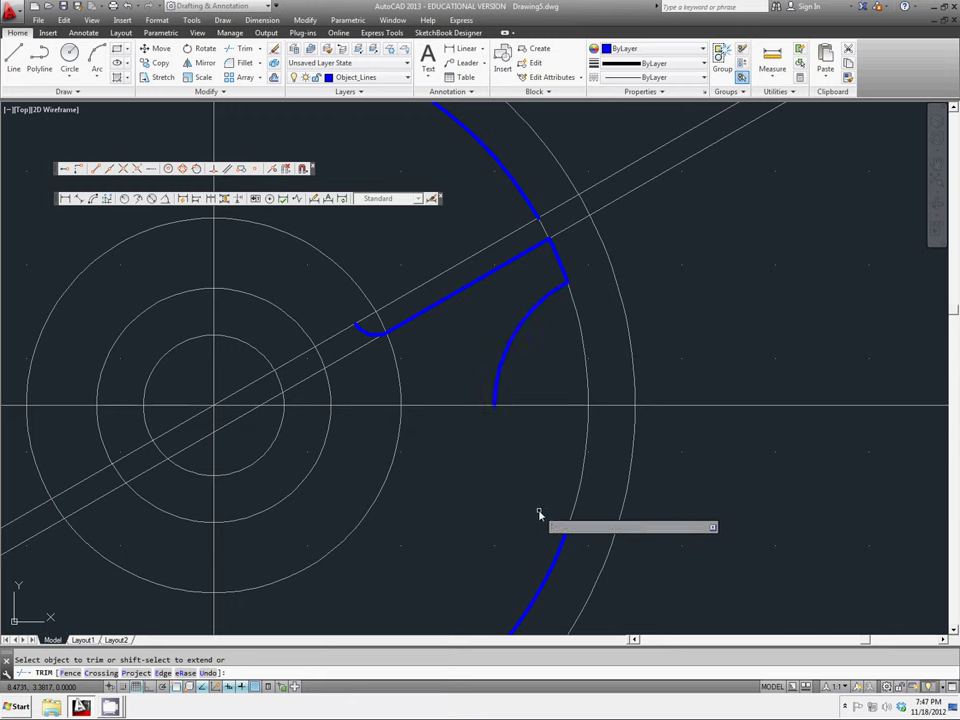
{"action": "key", "text": "Escape"}
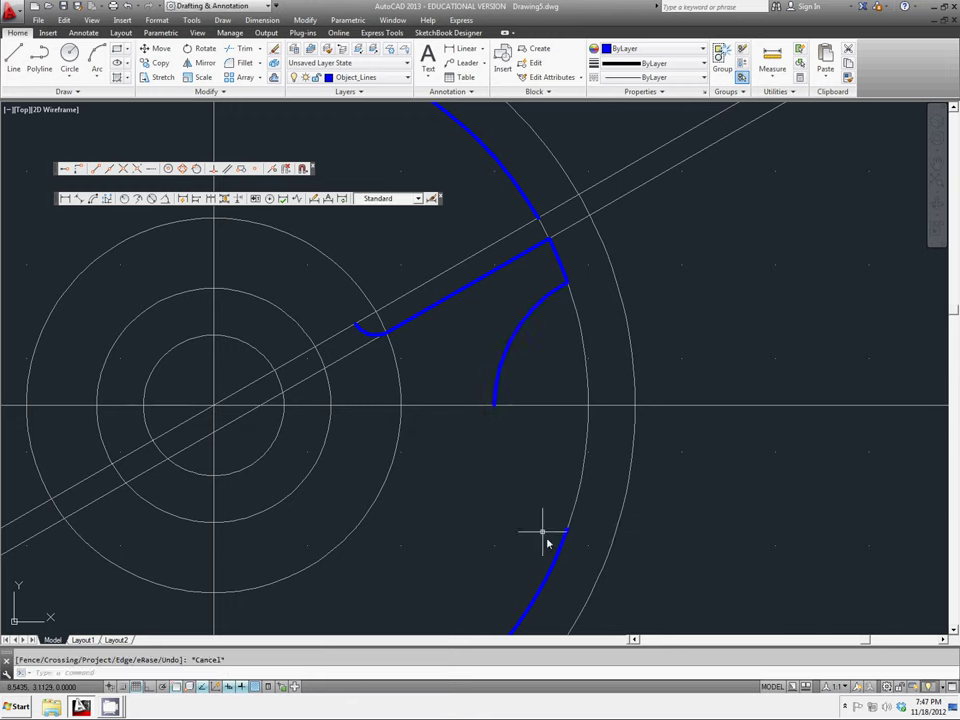
{"action": "left_click", "coordinate": [562, 552]}
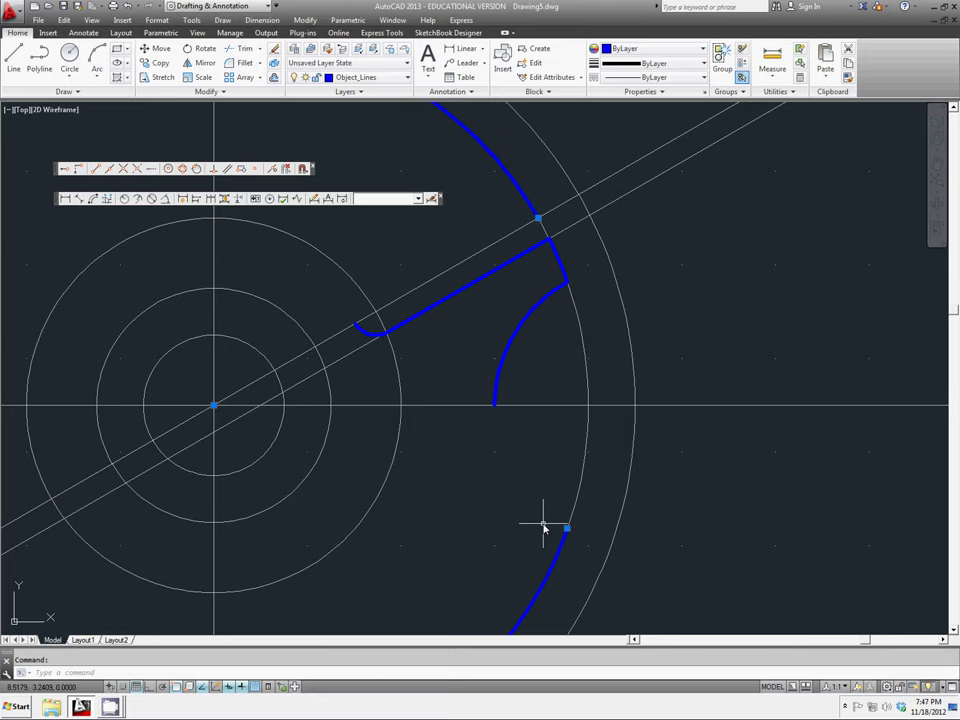
{"action": "key", "text": "Delete"}
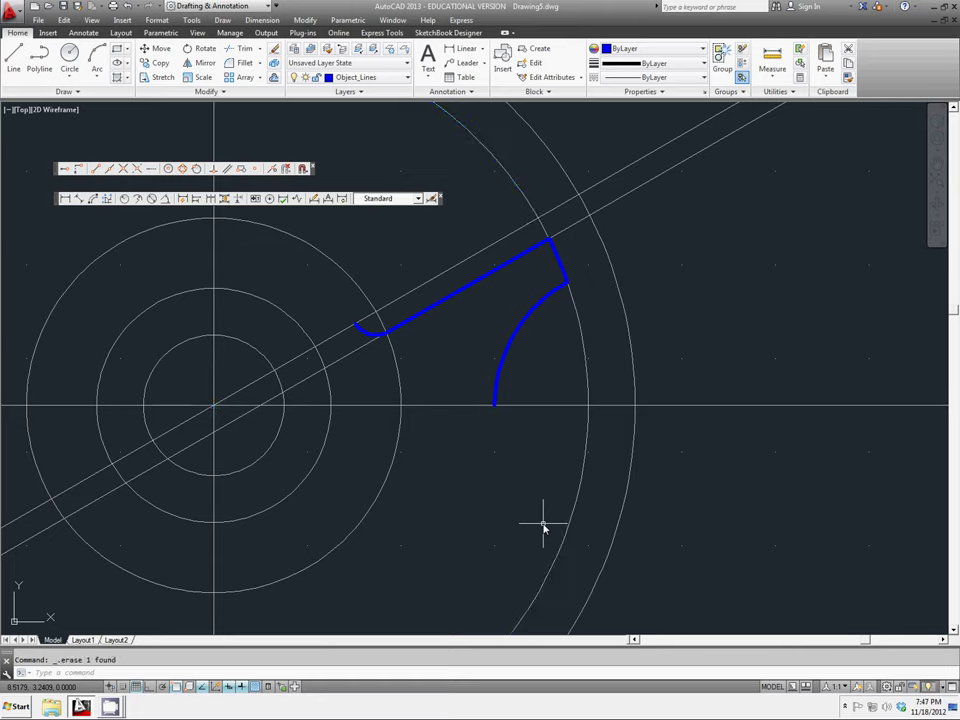
- Mirror the four outline pieces about the horizontal construction line, keeping the source objects
{"action": "middle_click", "coordinate": [677, 339]}
{"action": "middle_click", "coordinate": [677, 339]}
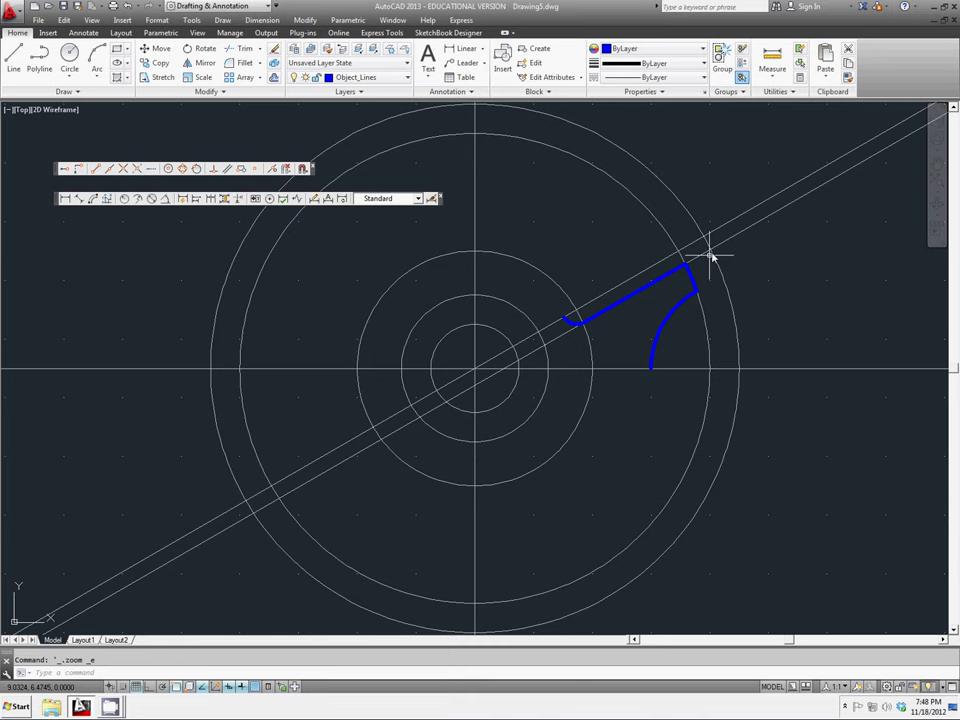
{"action": "left_click", "coordinate": [200, 63]}
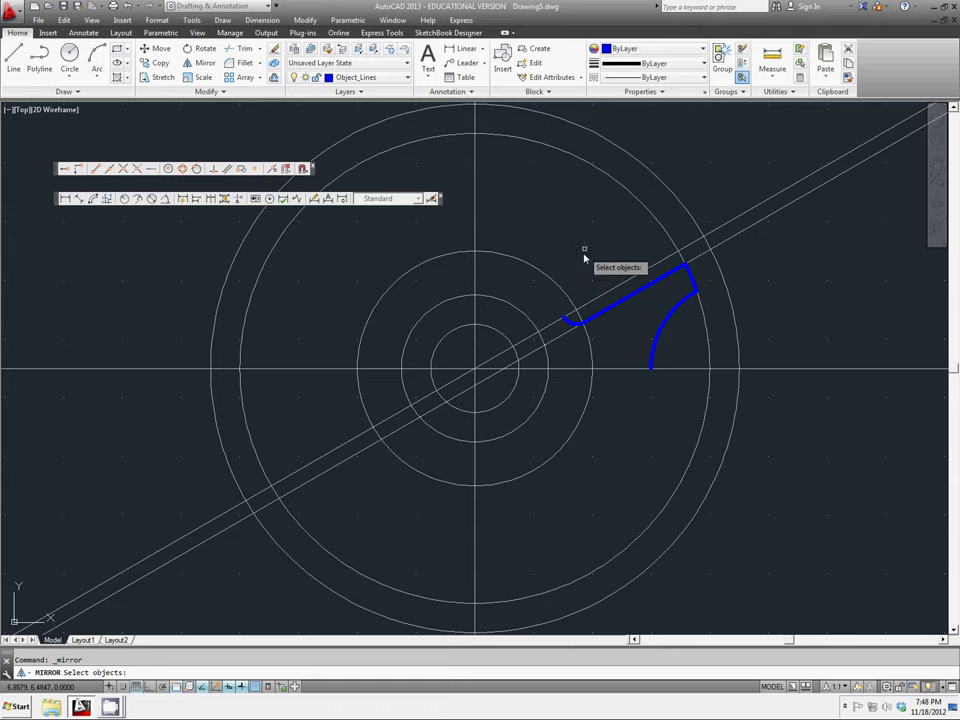
{"action": "left_click", "coordinate": [550, 224]}
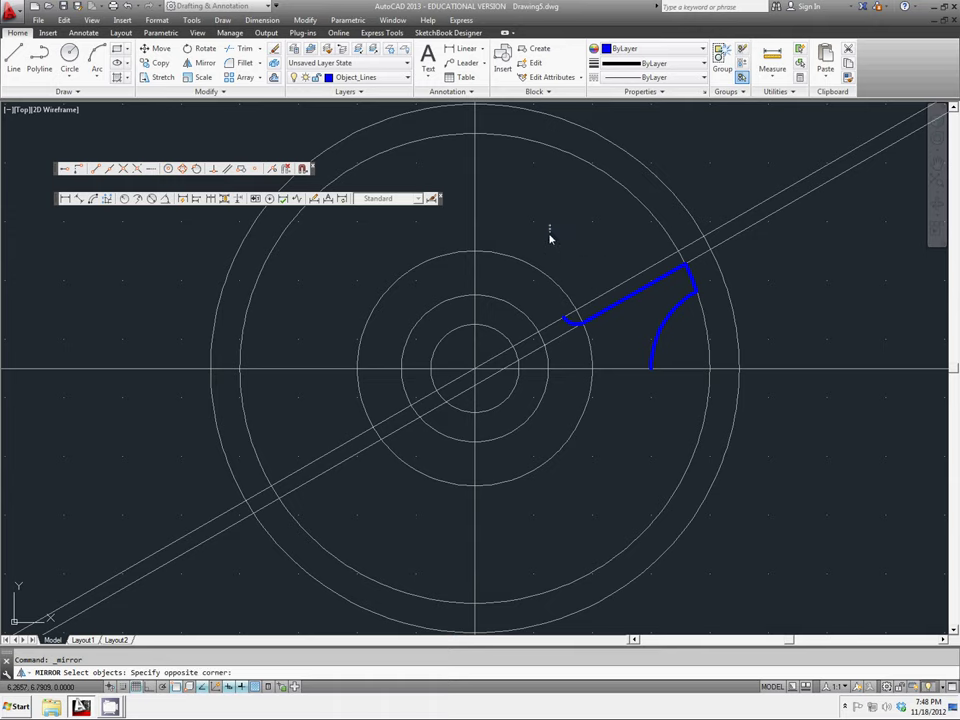
{"action": "left_click", "coordinate": [703, 401]}
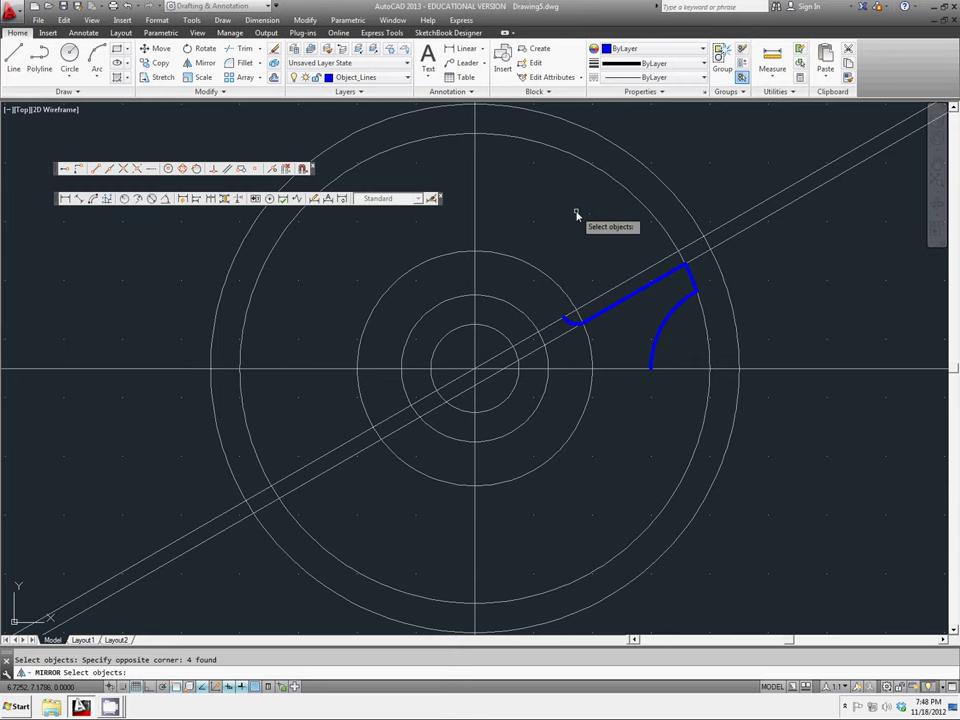
{"action": "key", "text": "Return"}
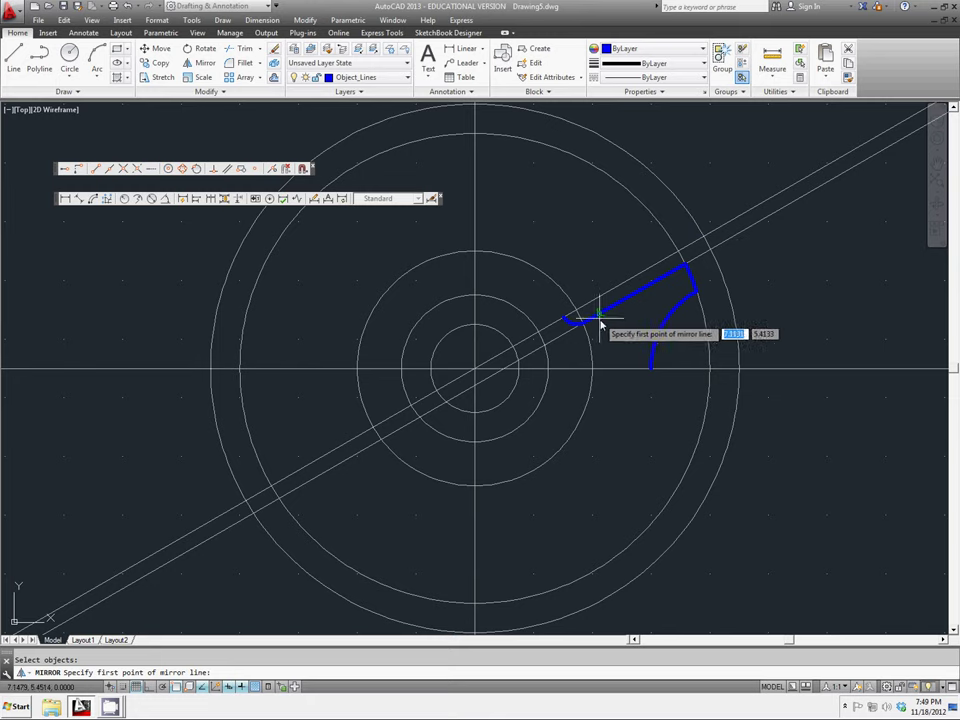
{"action": "left_click", "coordinate": [592, 371]}
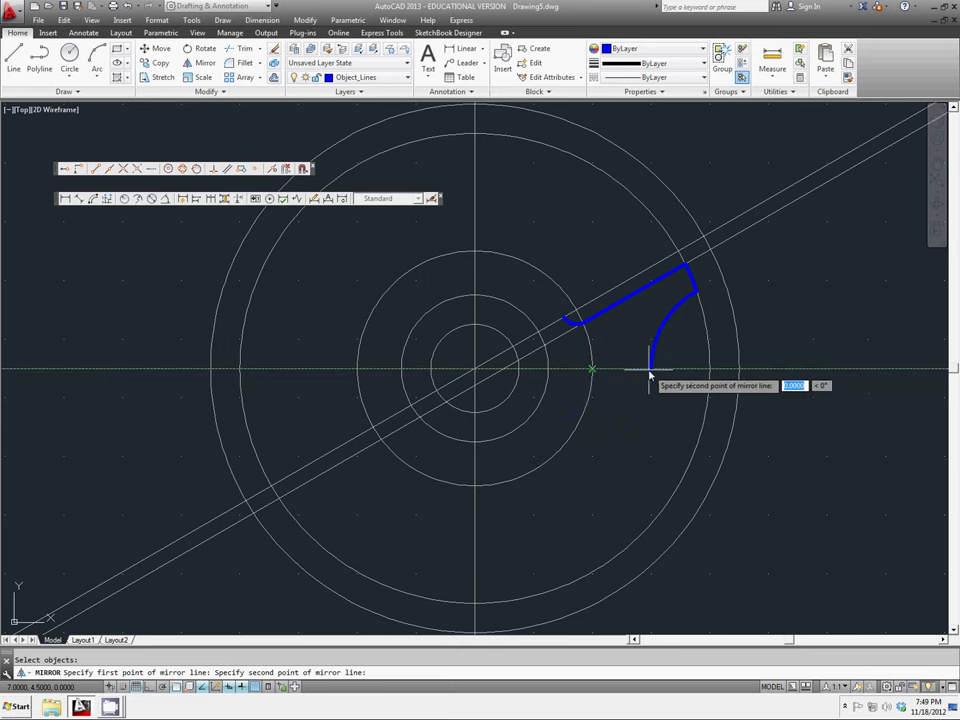
{"action": "left_click", "coordinate": [650, 373]}
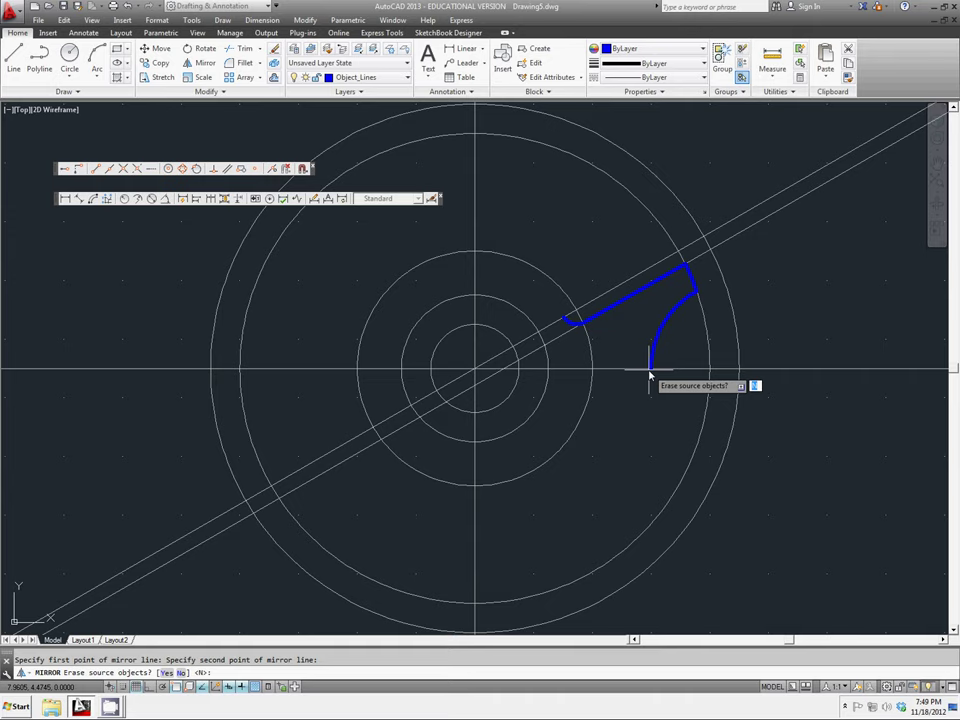
{"action": "key", "text": "Return"}
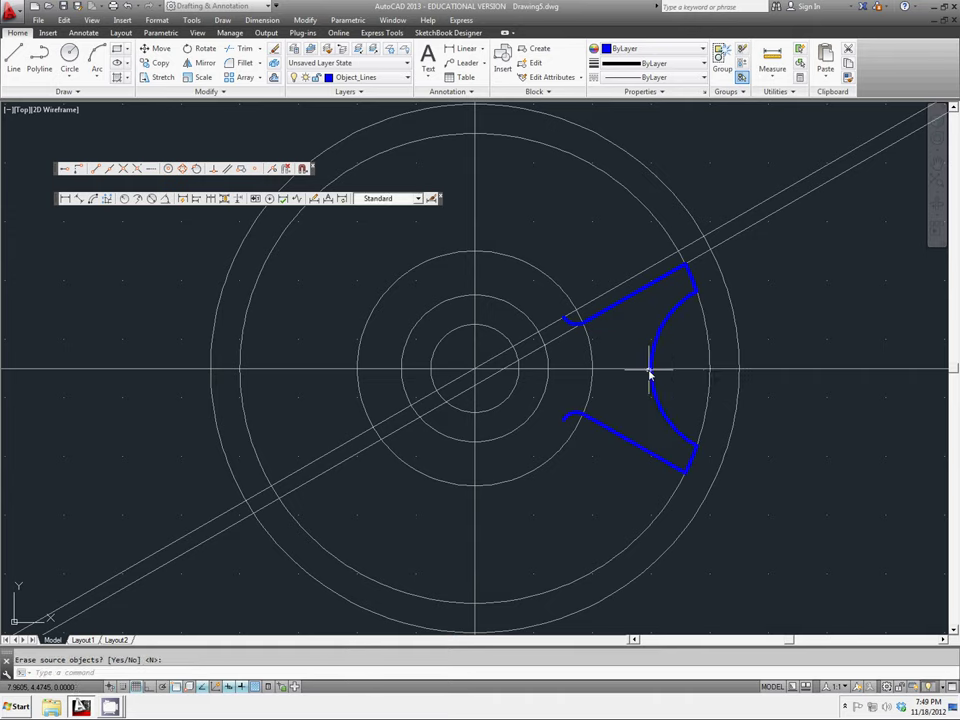